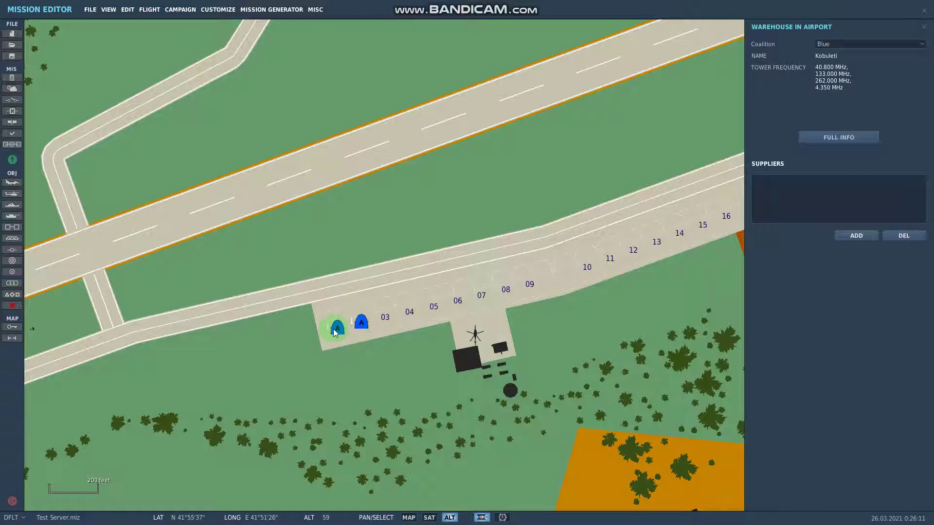
# Step: Inspect the group names of the two A-10A aircraft on parking spots 01 and 02 at Kobuleti
pyautogui.scroll(5, 335, 329)
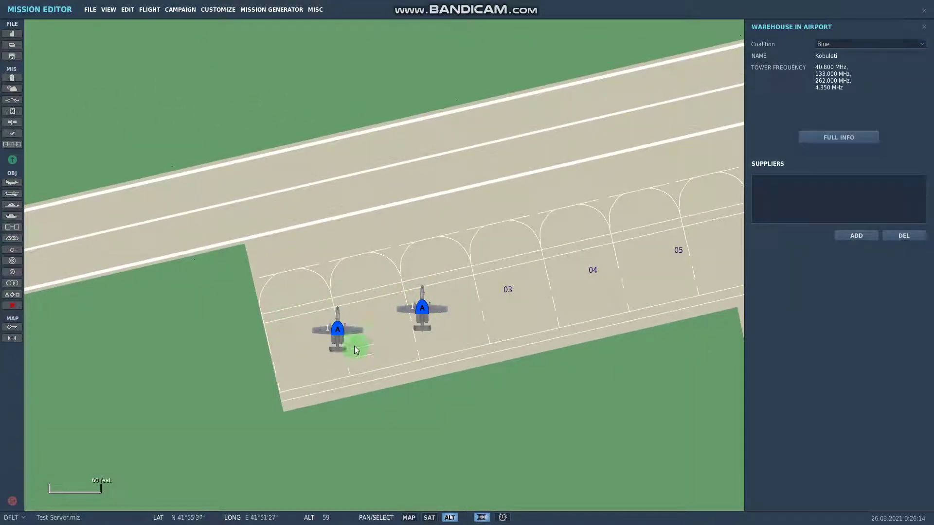
pyautogui.click(336, 332)
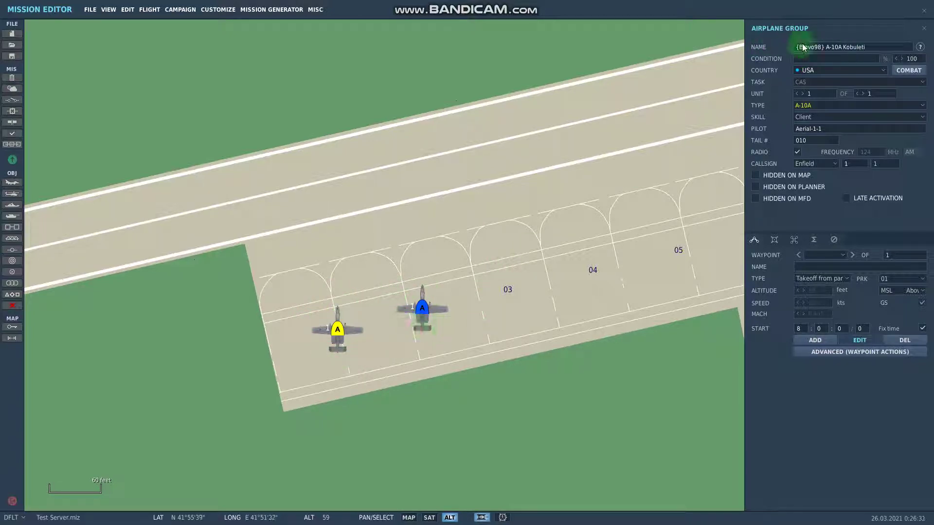
pyautogui.click(422, 310)
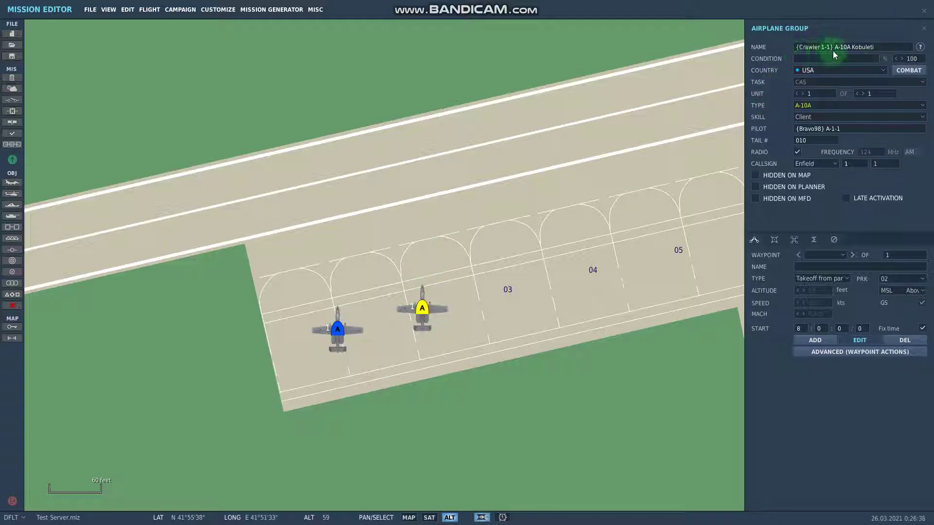
pyautogui.click(339, 327)
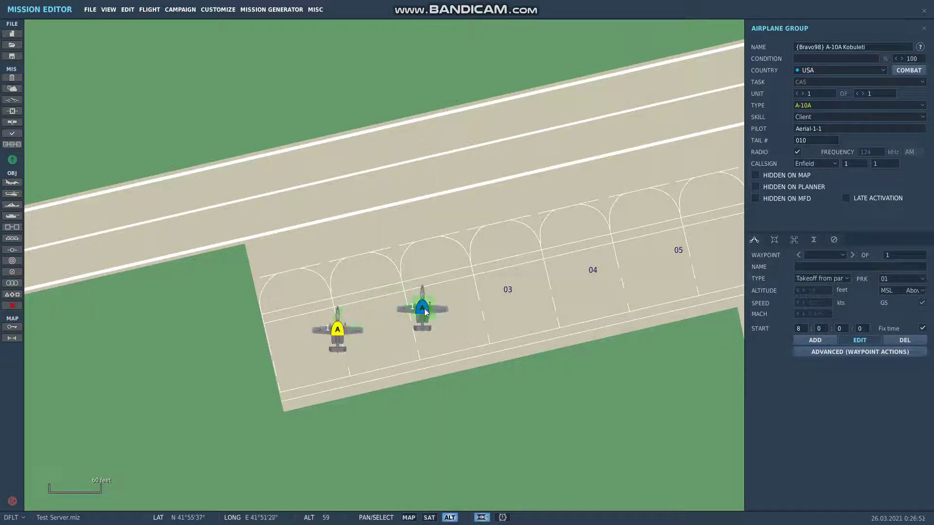
pyautogui.scroll(-5, 518, 276)
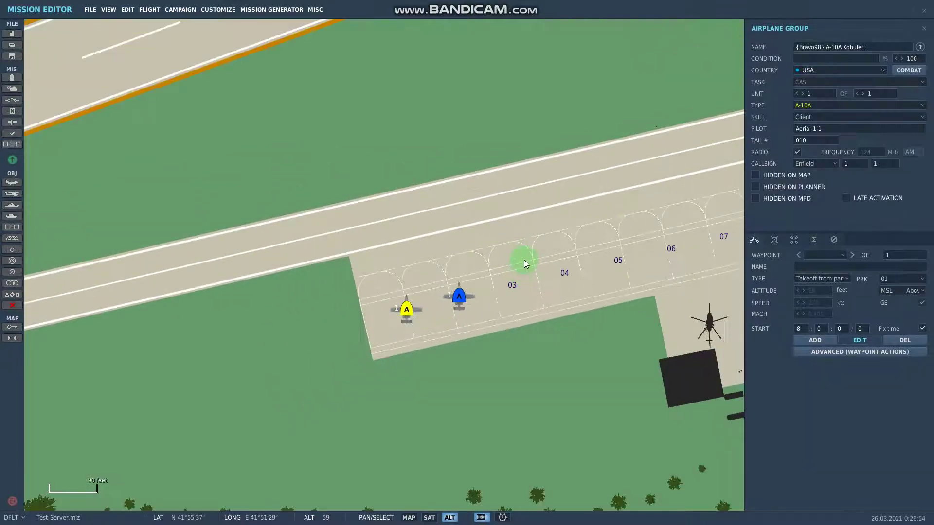
pyautogui.scroll(-2, 434, 295)
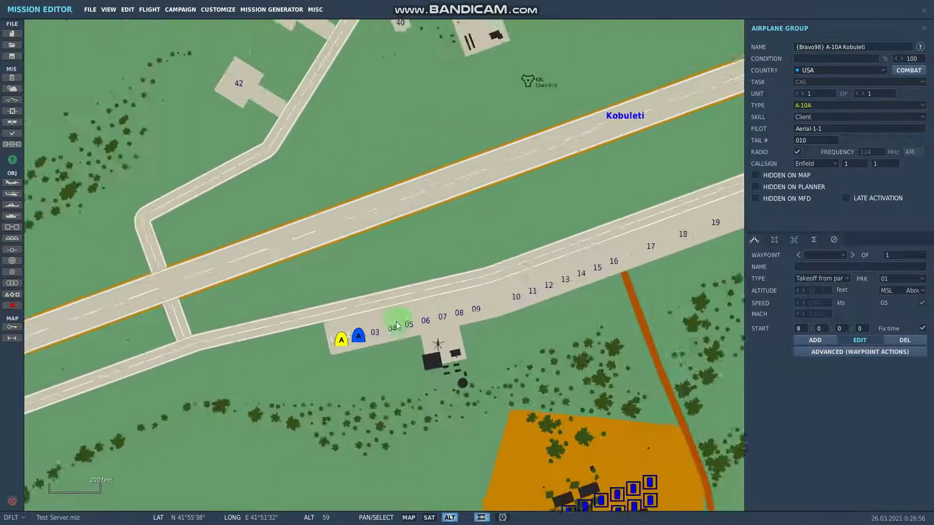
pyautogui.scroll(4, 413, 291)
pyautogui.scroll(2, 472, 272)
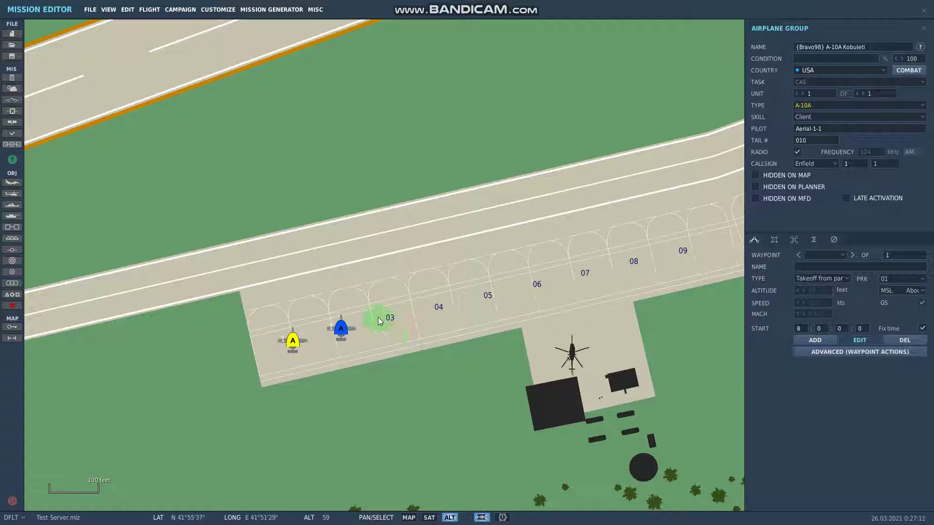
# Step: Switch to the browser and show the download options of the DCS-SimpleSlotBlock repository on GitHub
pyautogui.hotkey('alt', 'Tab')
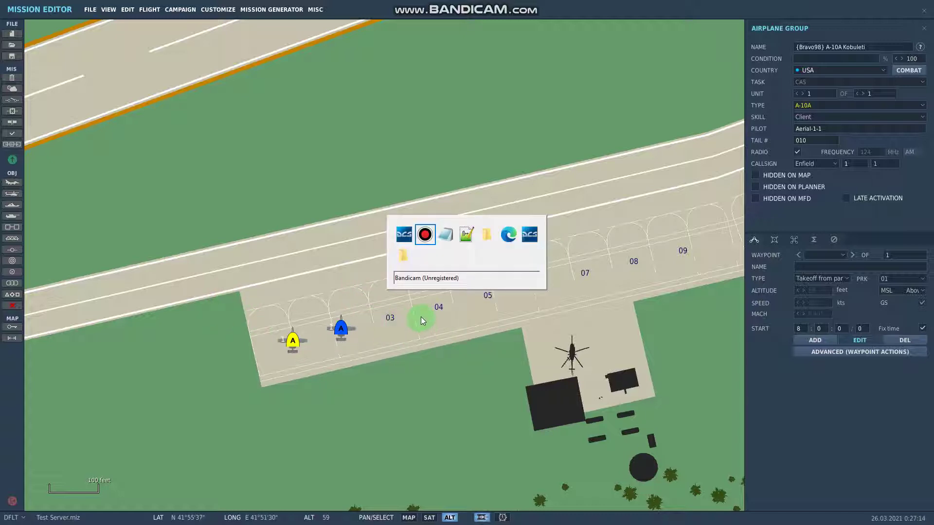
pyautogui.press('Tab')
pyautogui.press('Tab')
pyautogui.press('Tab')
pyautogui.press('Tab')
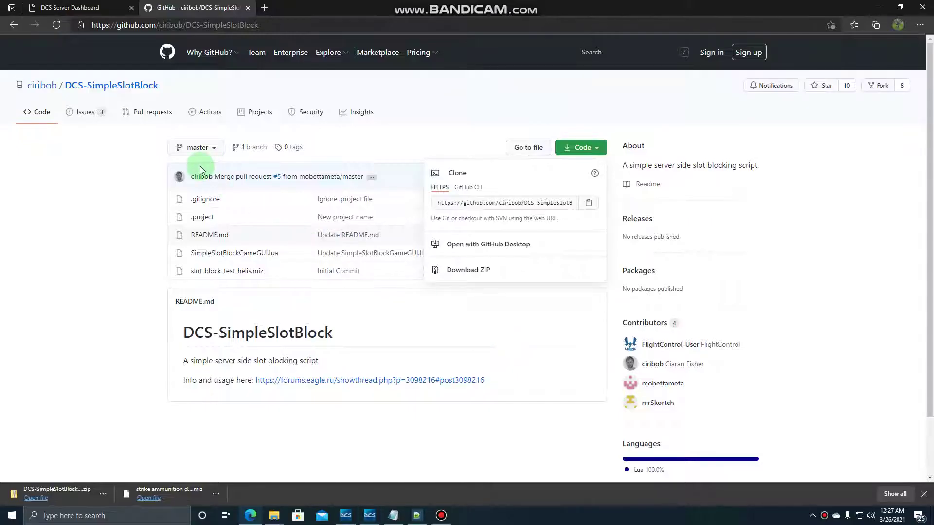
pyautogui.click(127, 25)
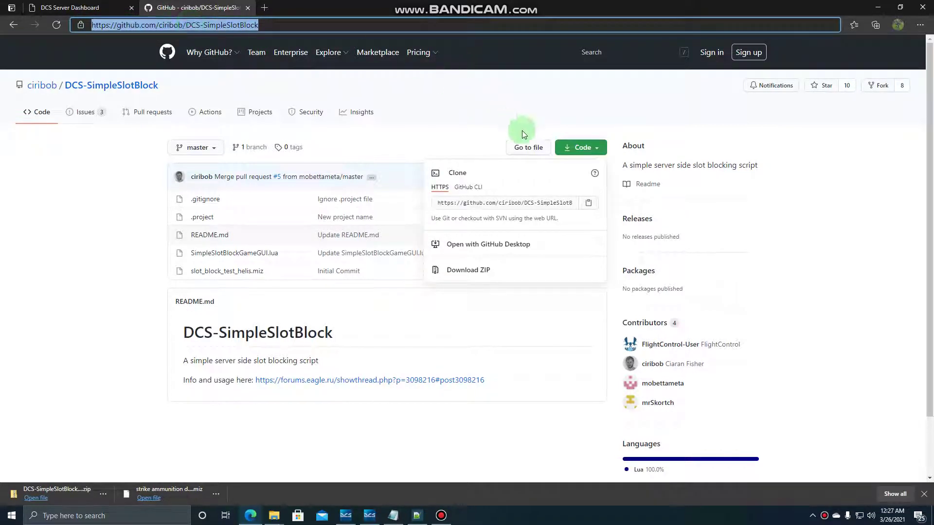
pyautogui.click(596, 146)
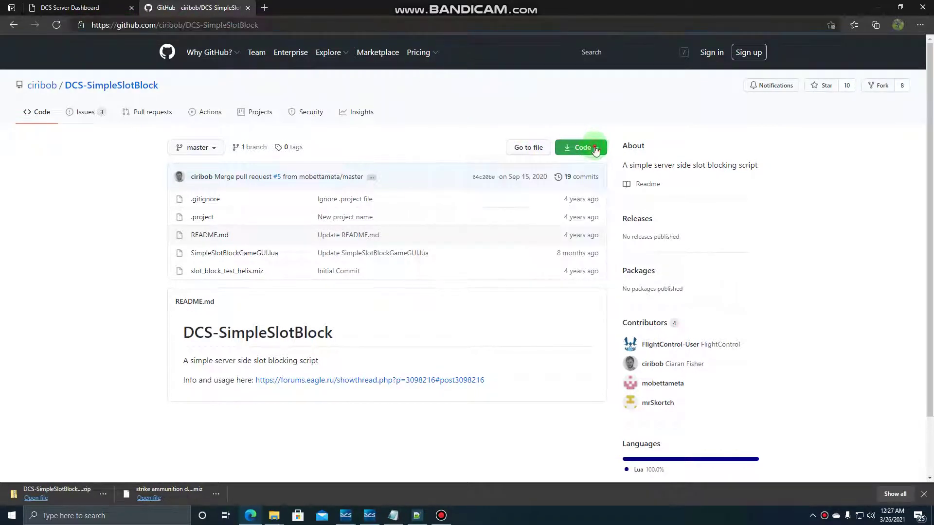
pyautogui.click(587, 148)
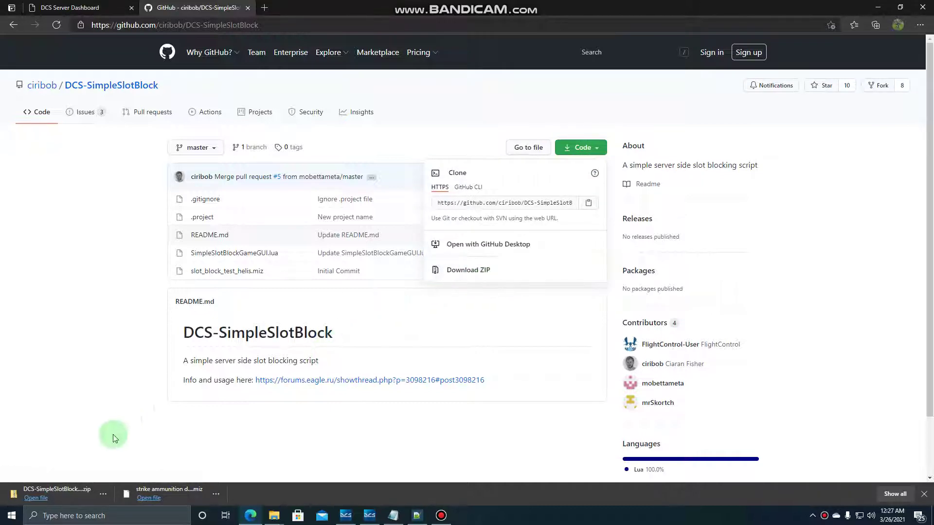
# Step: Open the downloaded DCS-SimpleSlotBlock archive and select SimpleSlotBlockGameGUI.lua in its DCS-SimpleSlotBlock-master folder
pyautogui.click(69, 491)
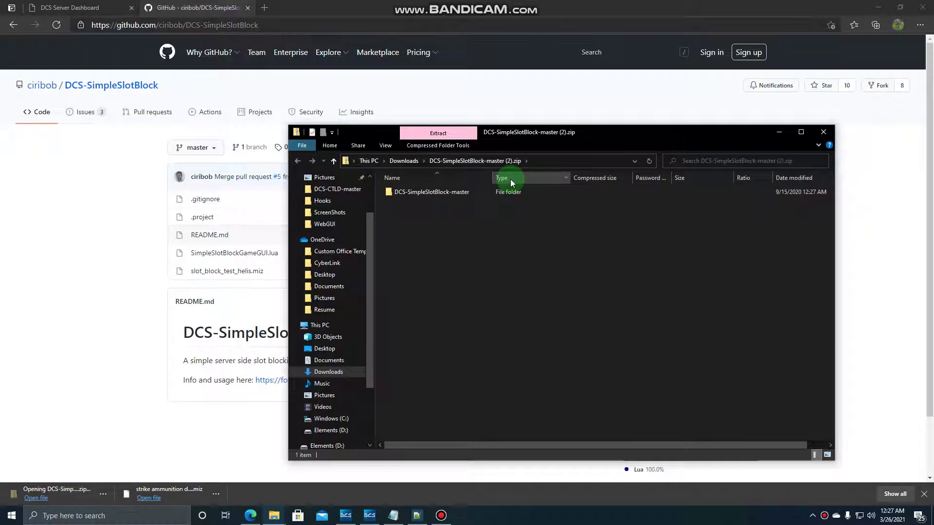
pyautogui.doubleClick(447, 193)
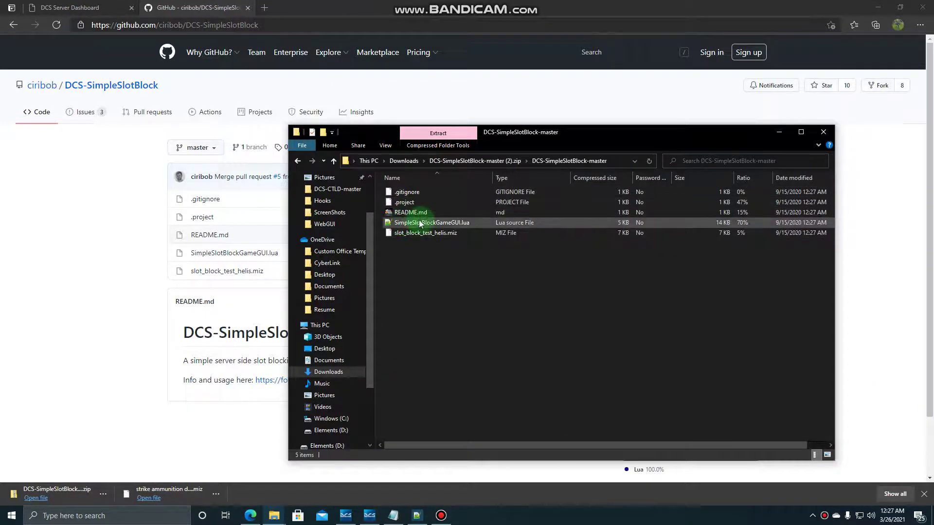
pyautogui.click(407, 225)
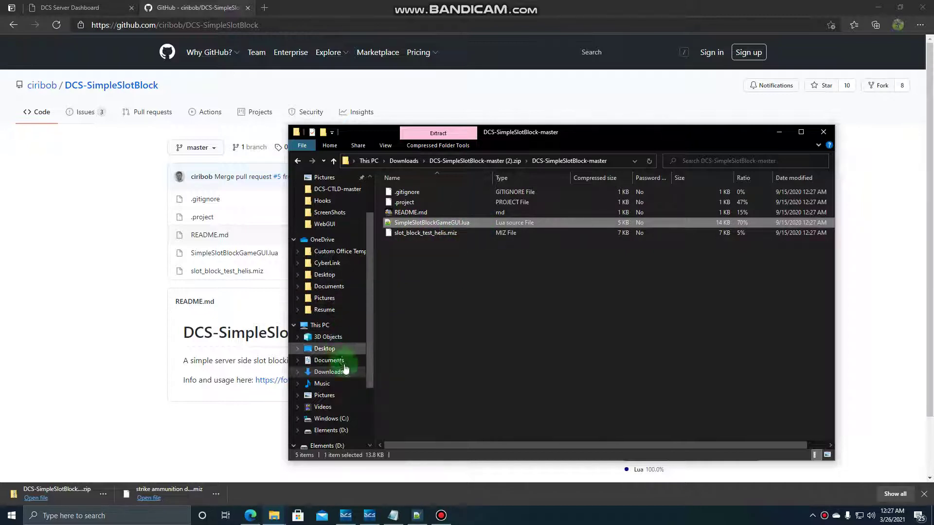
# Step: Browse to D:\Eagle Dynamics\DCS World Server\Scripts\Hooks, locate SimpleSlotBlockGameGUI.lua there, and minimize the folder window
pyautogui.click(335, 431)
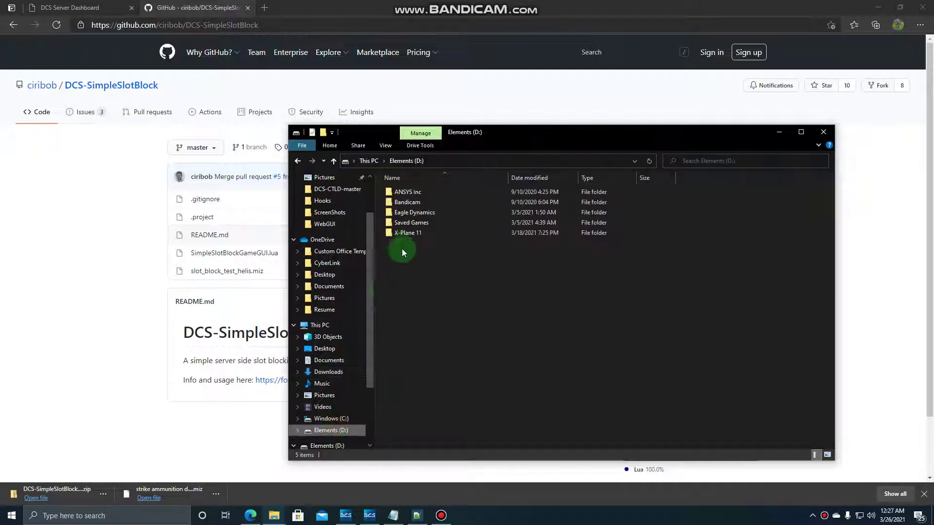
pyautogui.doubleClick(409, 213)
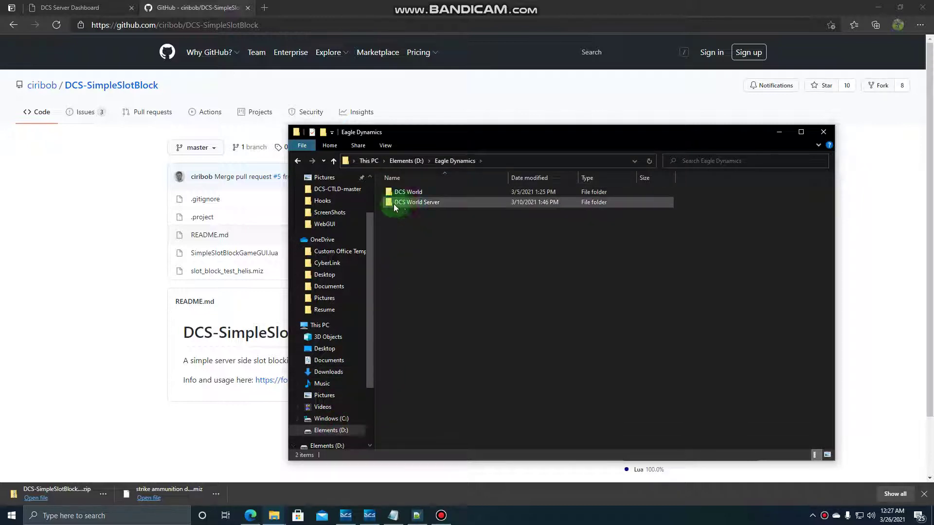
pyautogui.doubleClick(423, 202)
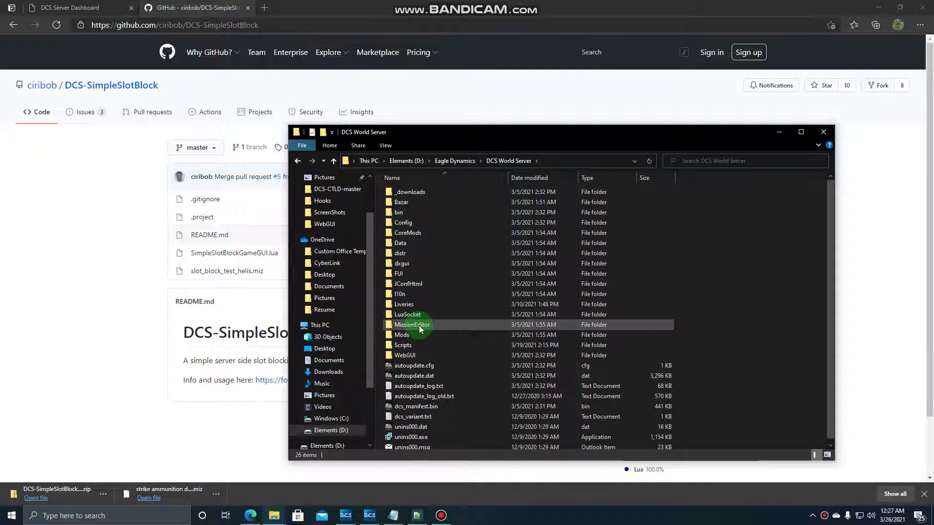
pyautogui.doubleClick(404, 345)
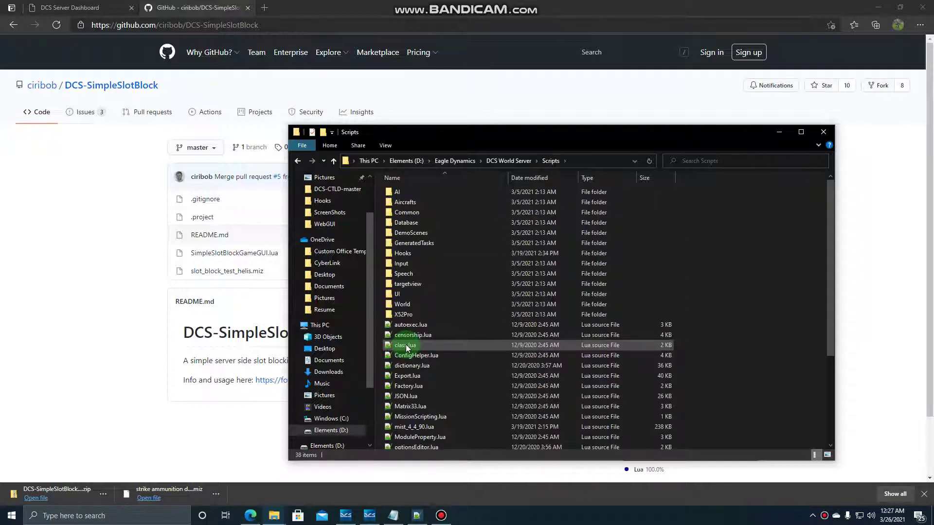
pyautogui.doubleClick(410, 254)
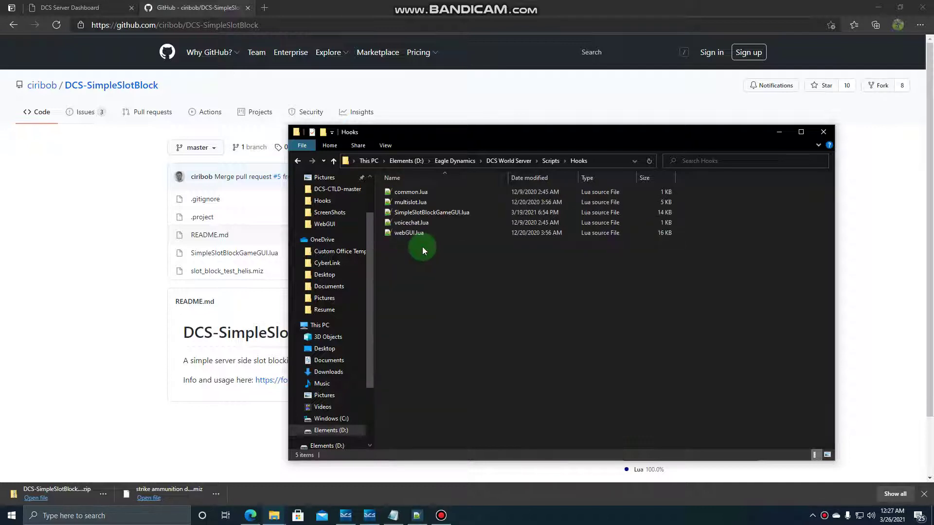
pyautogui.click(429, 212)
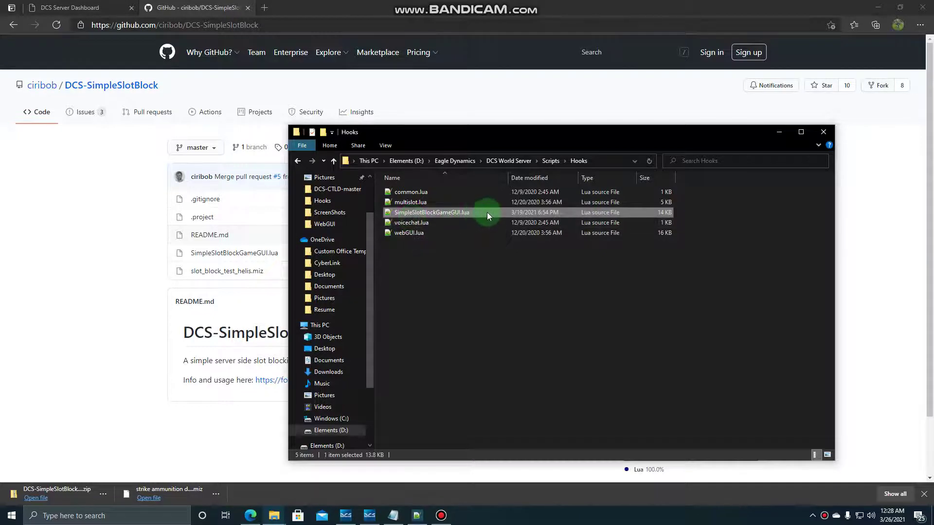
pyautogui.click(461, 287)
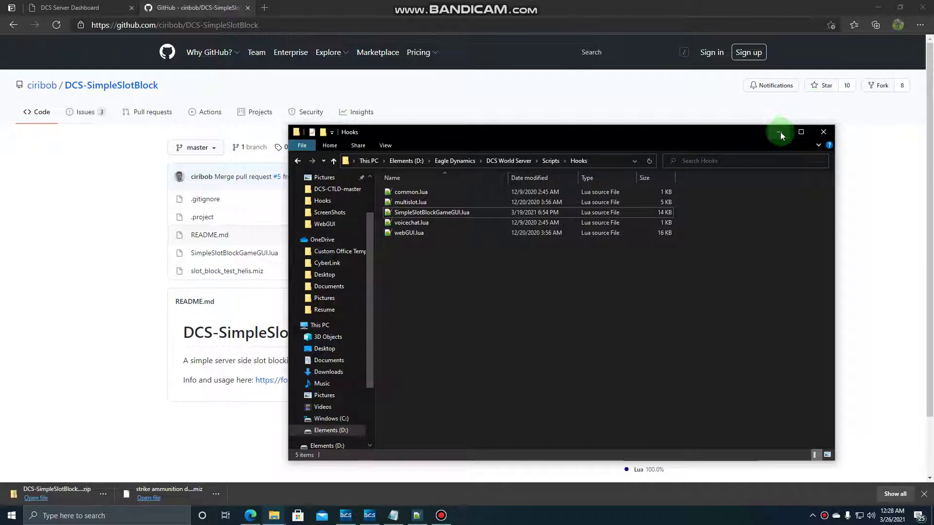
pyautogui.click(423, 214)
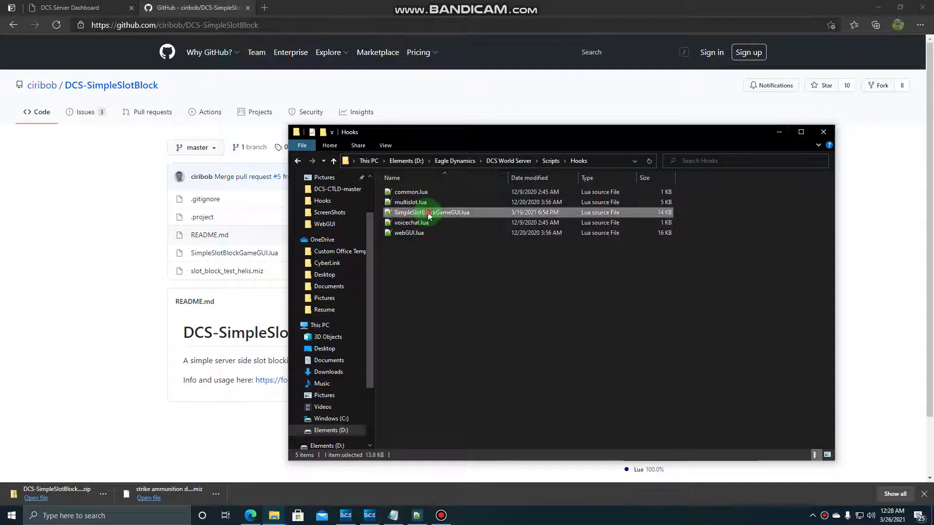
pyautogui.click(780, 132)
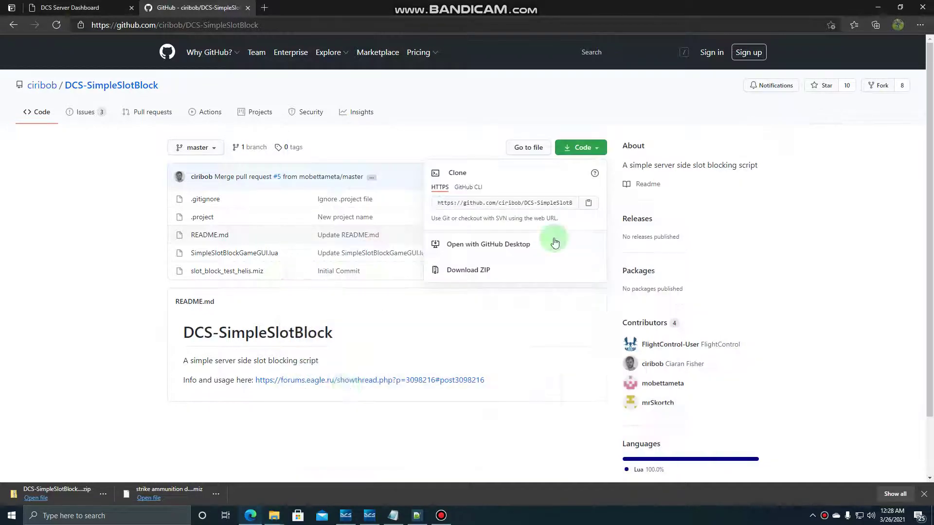
# Step: Switch to Notepad++ and look through the usage notes and settings of SimpleSlotBlockGameGUI.lua
pyautogui.click(417, 516)
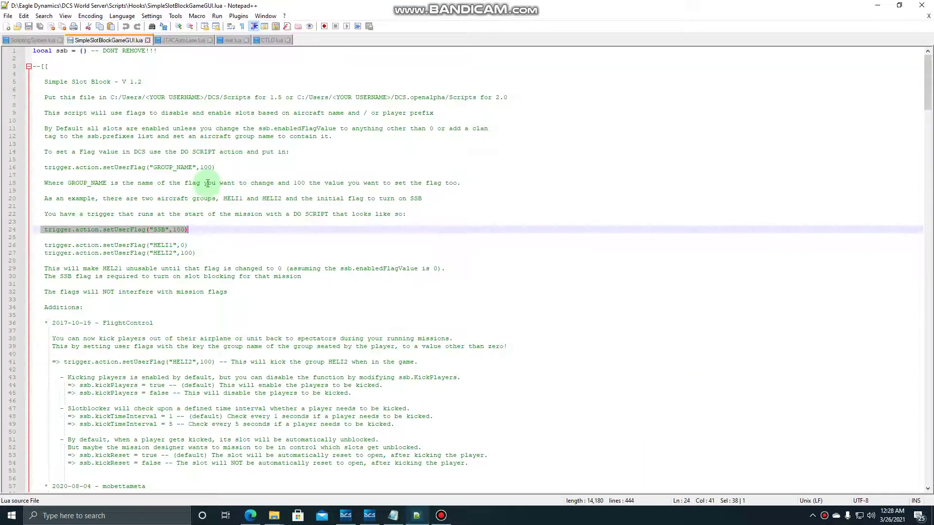
pyautogui.click(313, 152)
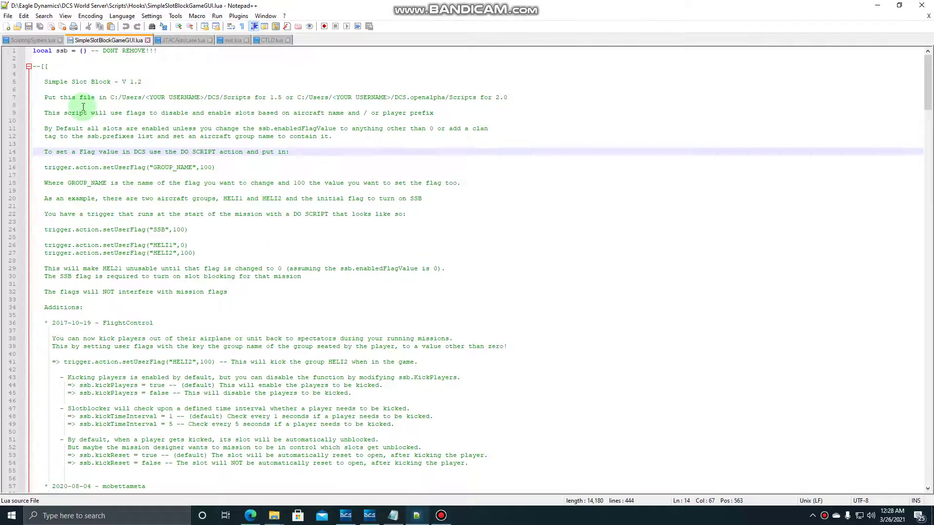
pyautogui.scroll(-13, 83, 107)
pyautogui.moveTo(927, 127); pyautogui.dragTo(835, 56)
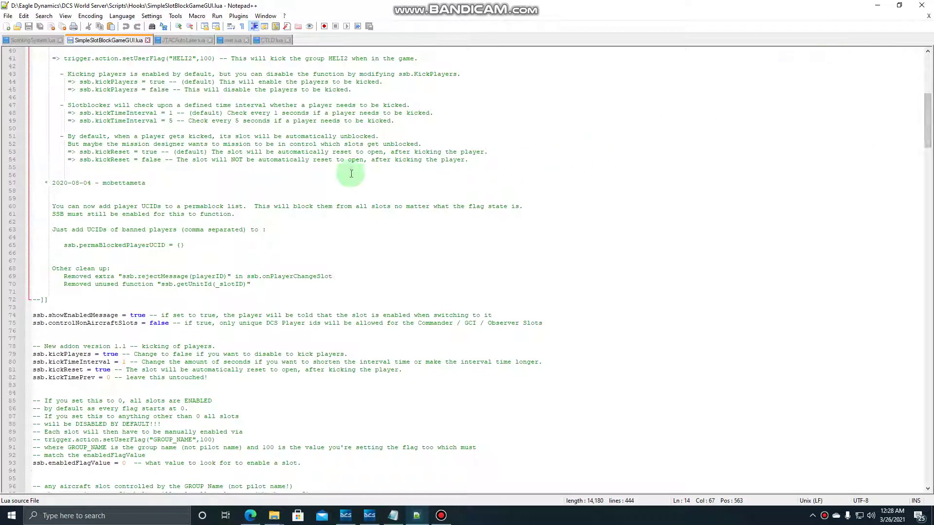
pyautogui.scroll(-10, 176, 180)
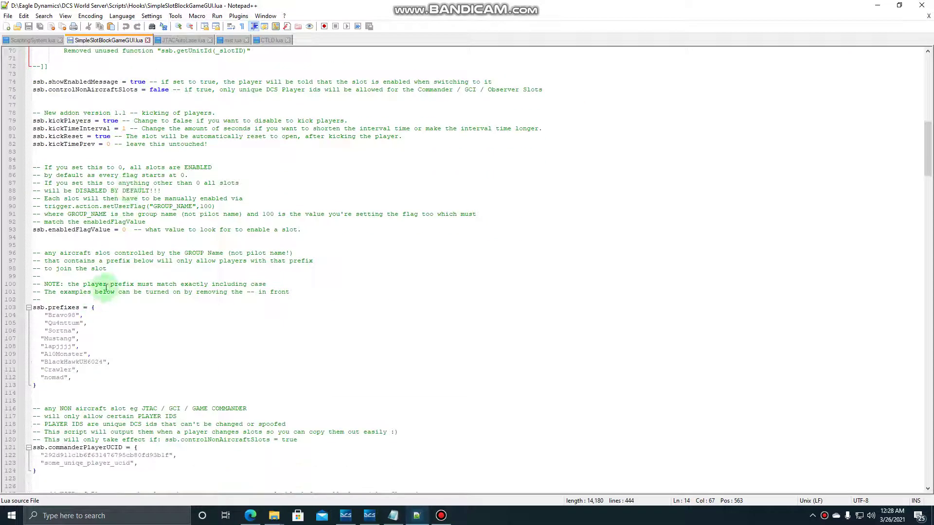
pyautogui.scroll(20, 134, 270)
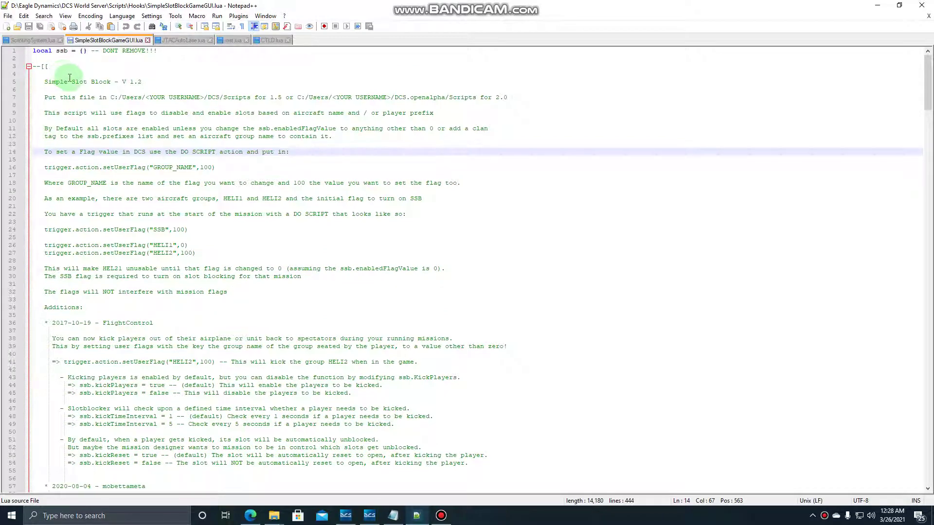
# Step: Find the ssb.prefixes list in SimpleSlotBlockGameGUI.lua and highlight its opening line
pyautogui.scroll(-4, 71, 82)
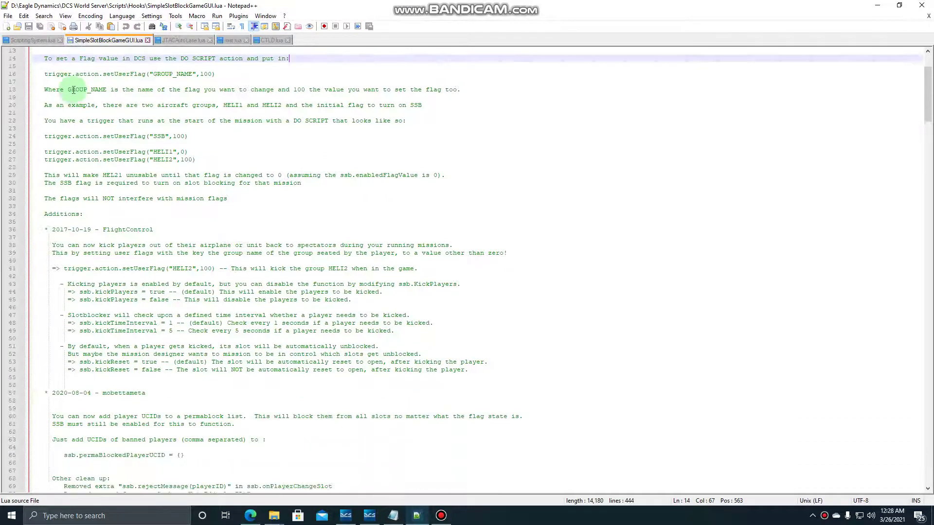
pyautogui.scroll(-10, 78, 90)
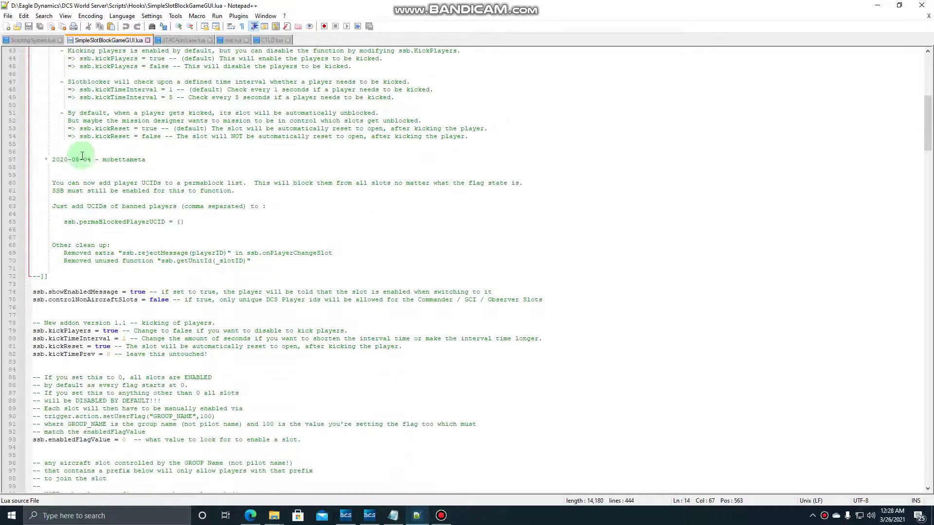
pyautogui.scroll(-4, 82, 178)
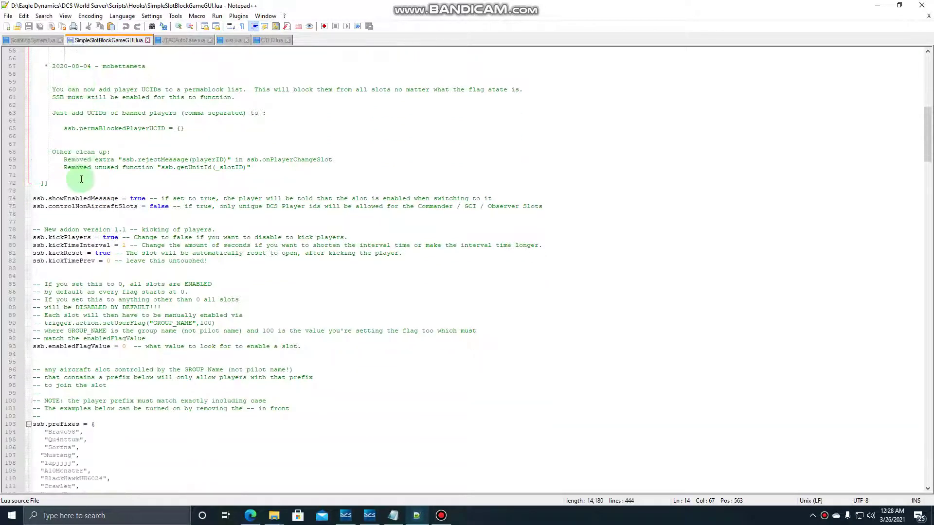
pyautogui.scroll(-7, 81, 179)
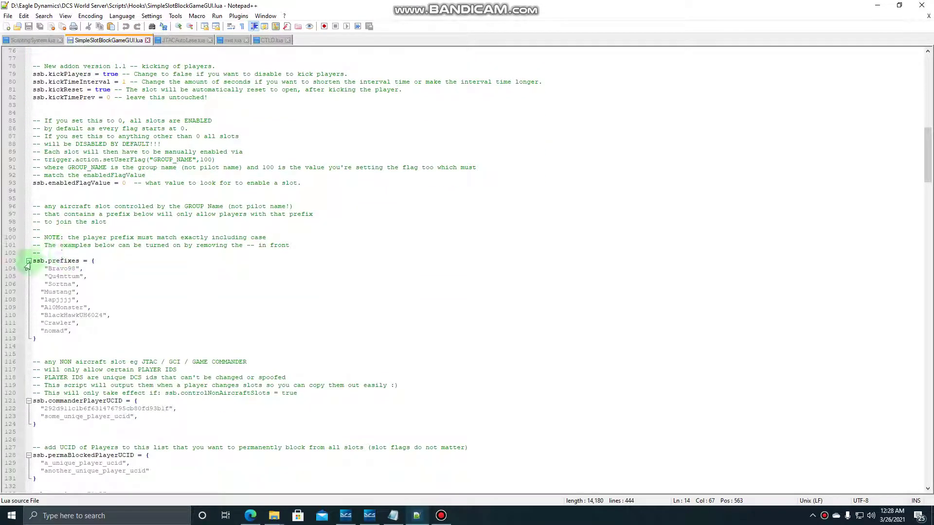
pyautogui.moveTo(33, 261); pyautogui.dragTo(105, 263)
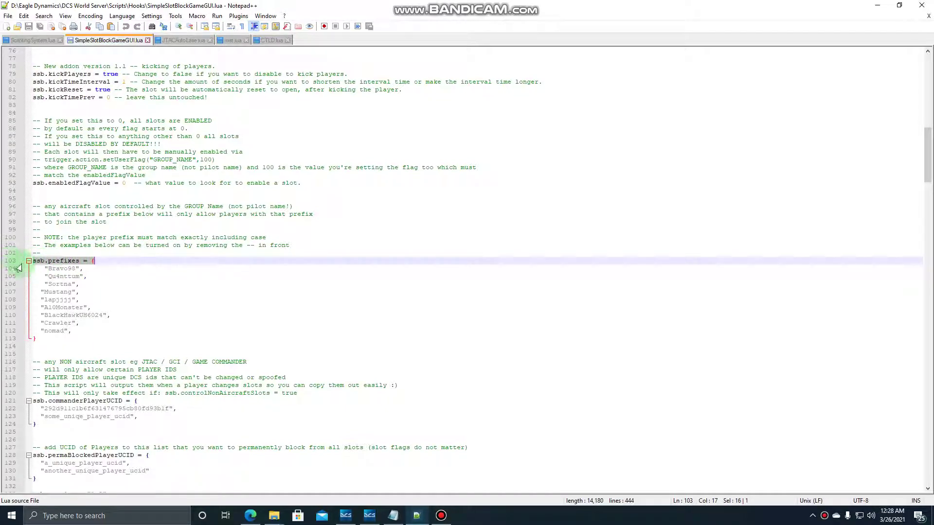
pyautogui.click(98, 250)
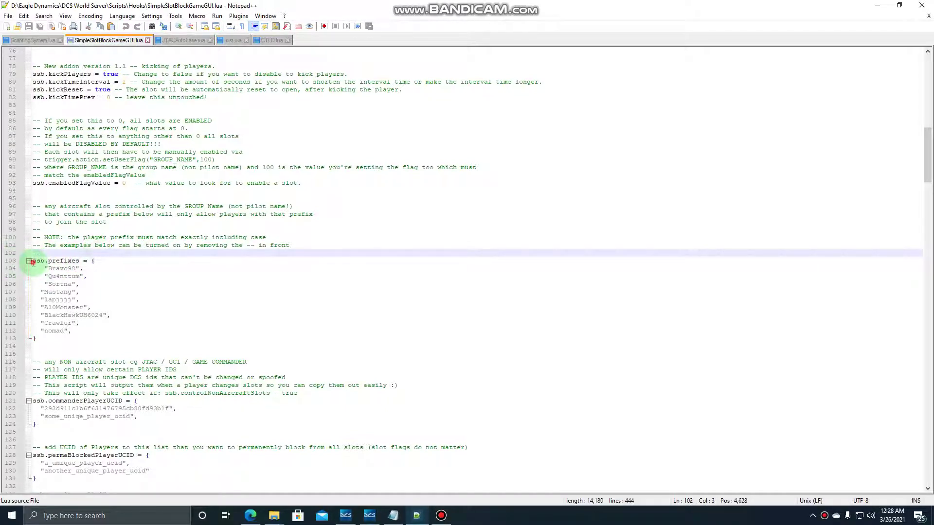
# Step: Examine the ssb.prefixes list, highlighting its opening line, all its entries, and individual prefixes on lines 104 and 111
pyautogui.moveTo(32, 261); pyautogui.dragTo(99, 261)
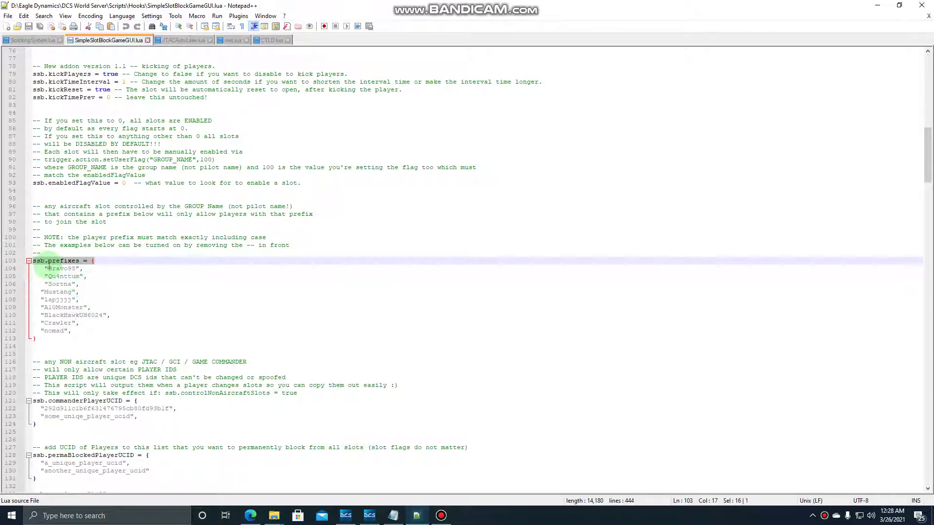
pyautogui.moveTo(44, 268); pyautogui.dragTo(94, 331)
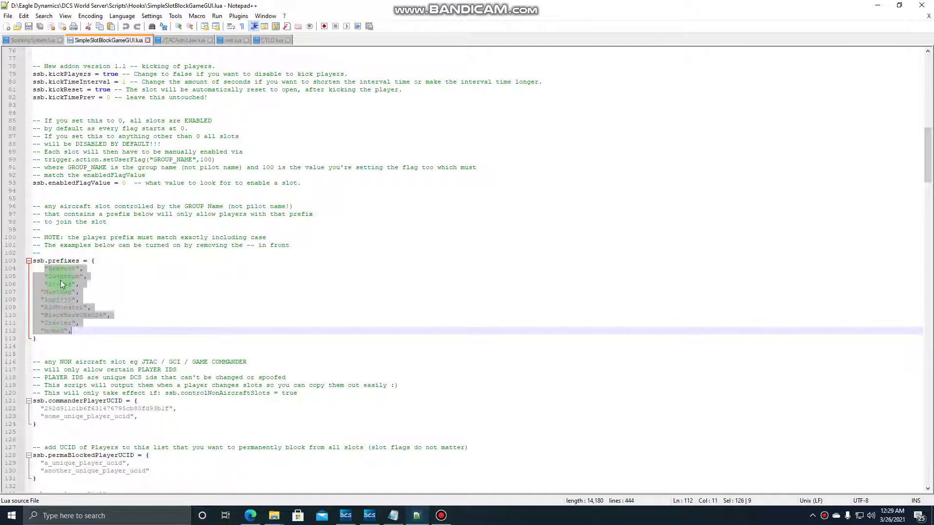
pyautogui.click(62, 347)
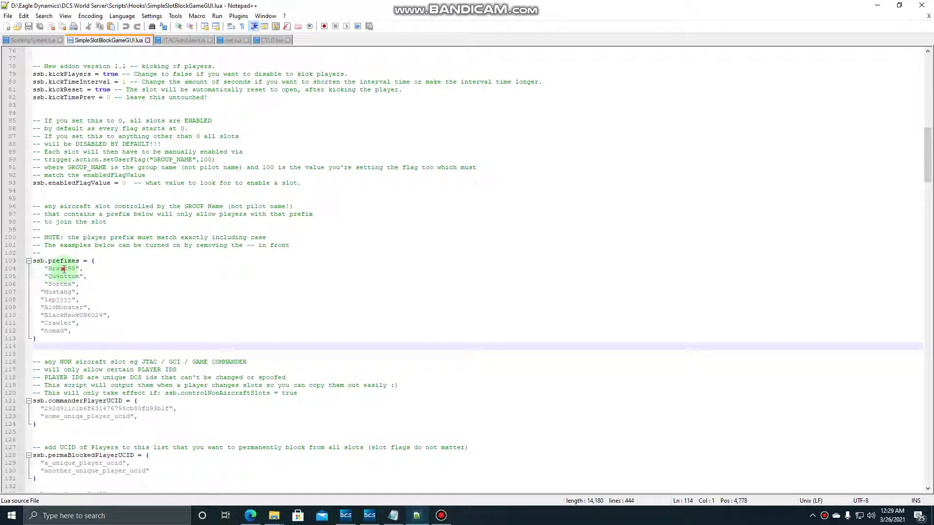
pyautogui.moveTo(64, 269); pyautogui.dragTo(100, 269)
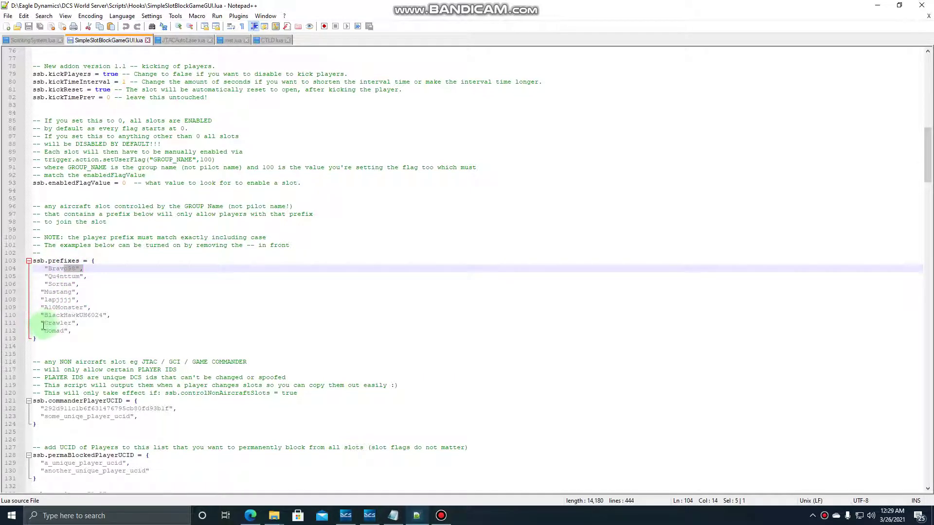
pyautogui.doubleClick(45, 324)
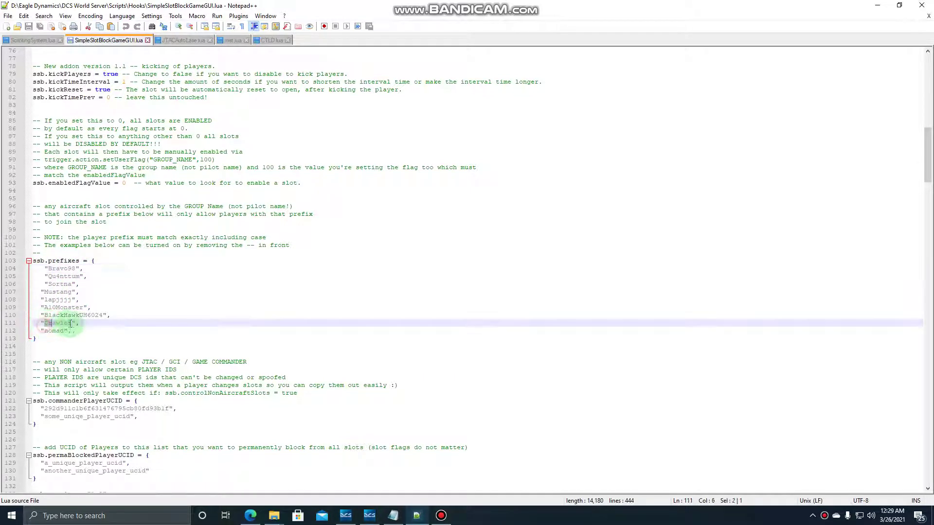
pyautogui.click(145, 279)
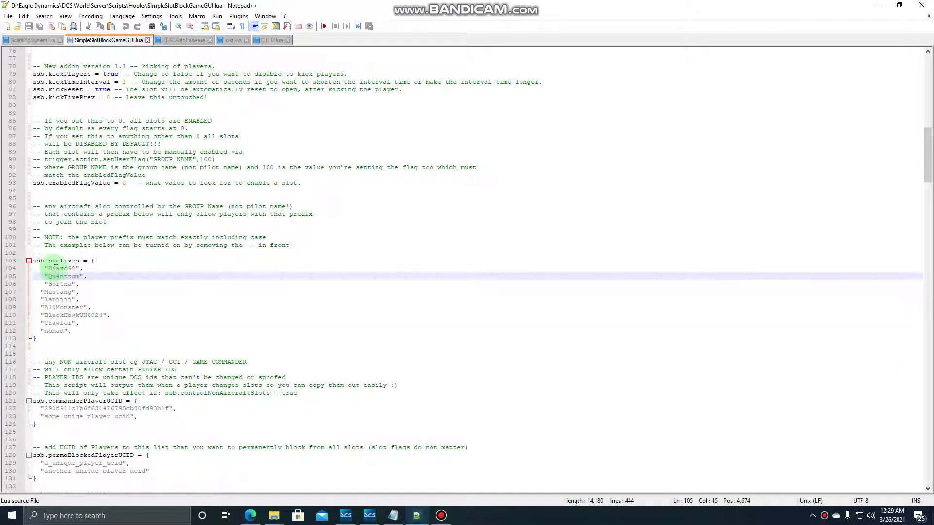
pyautogui.moveTo(48, 269); pyautogui.dragTo(73, 269)
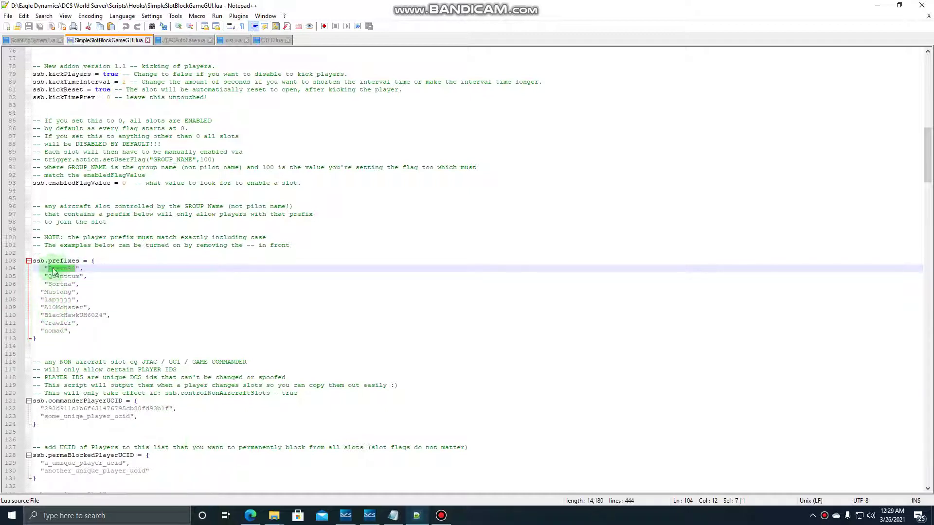
pyautogui.moveTo(45, 323); pyautogui.dragTo(73, 323)
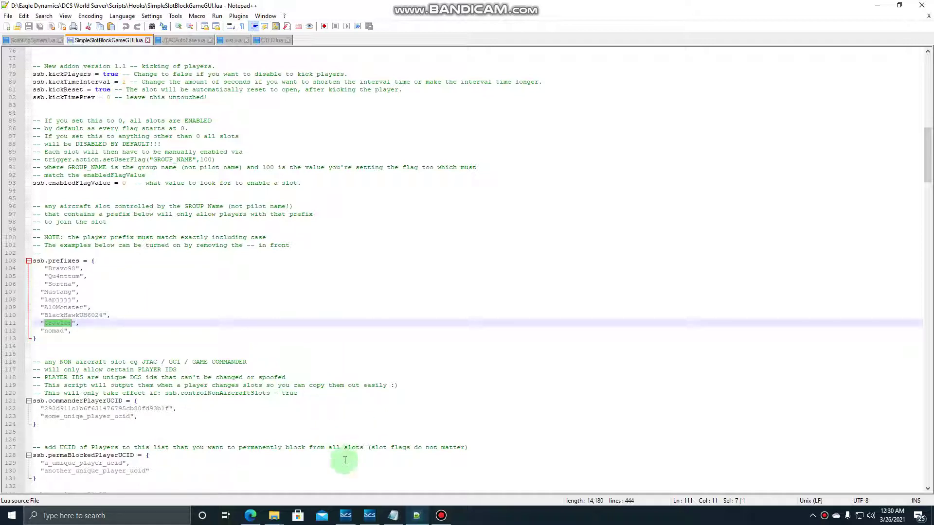
pyautogui.moveTo(370, 520)
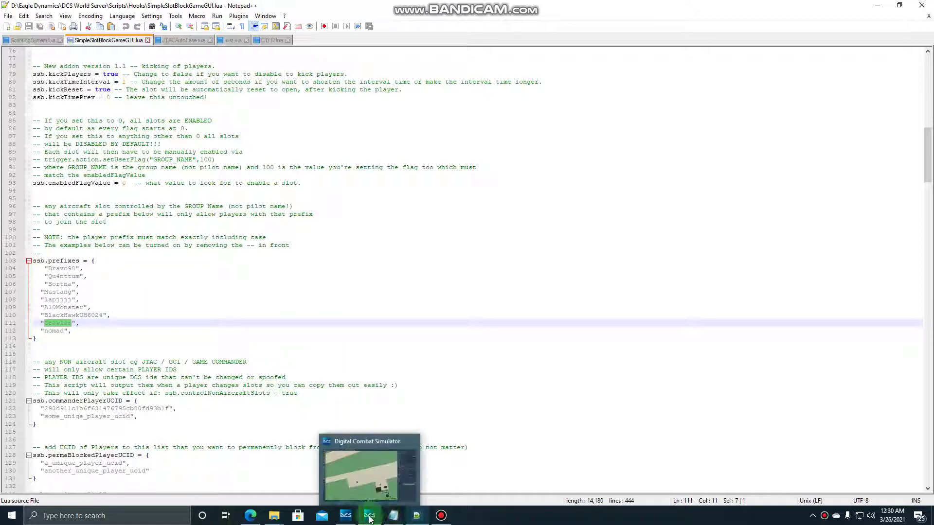
pyautogui.click(83, 339)
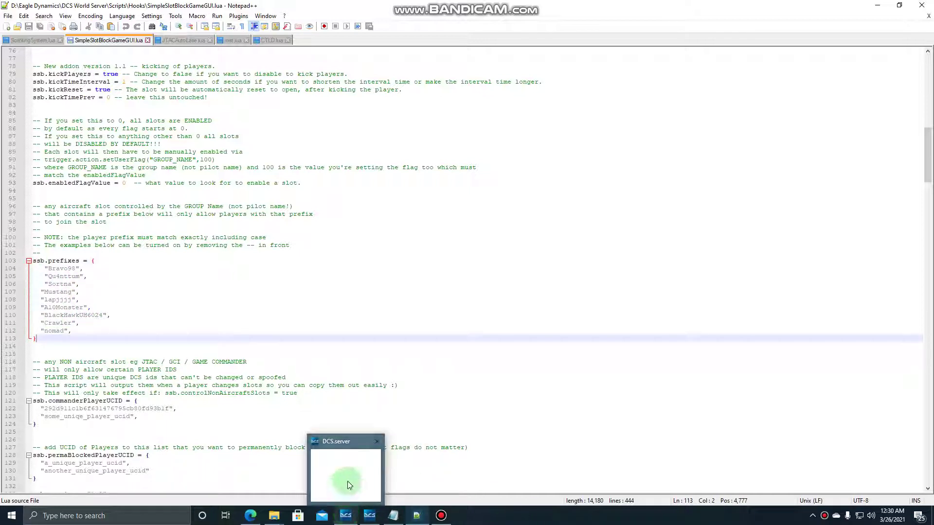
# Step: Switch to the DCS Mission Editor and add a 1 ONCE trigger named Run SSB to the Test Server mission
pyautogui.click(363, 455)
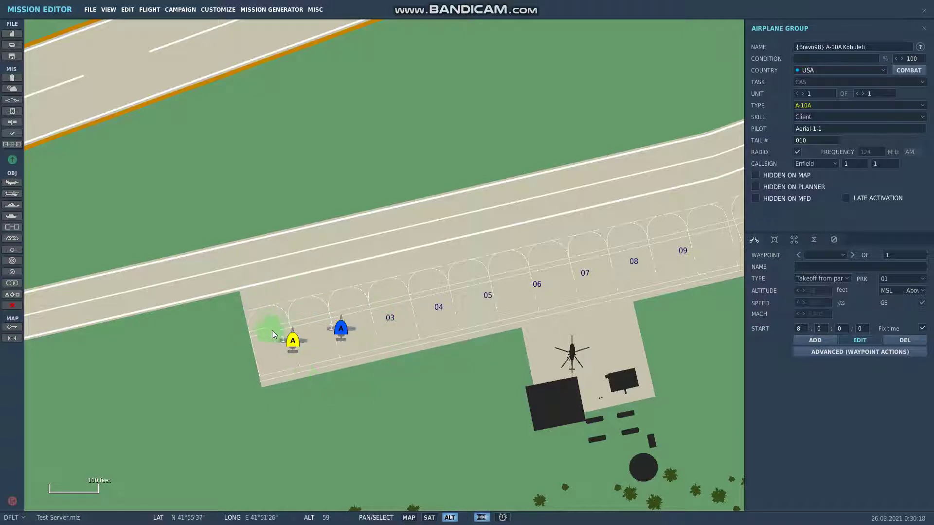
pyautogui.click(13, 100)
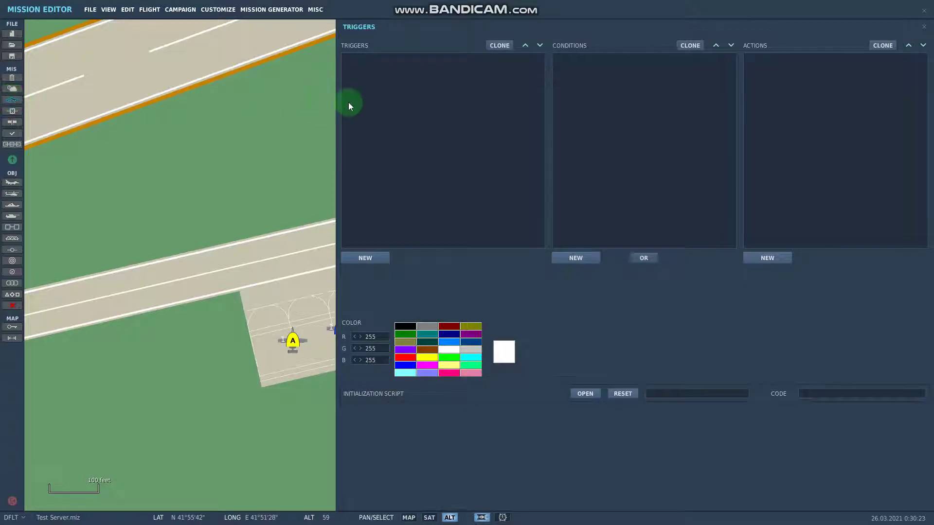
pyautogui.click(377, 259)
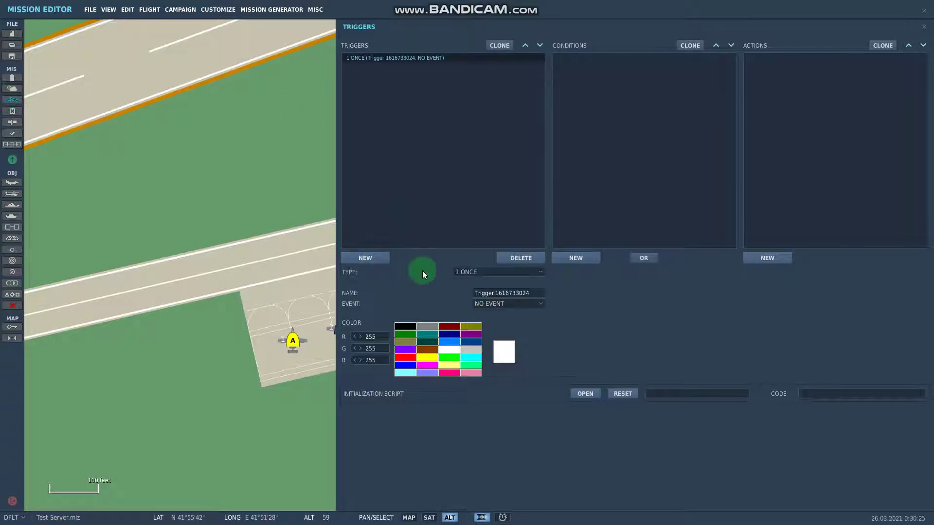
pyautogui.click(468, 274)
pyautogui.click(509, 288)
pyautogui.moveTo(531, 296); pyautogui.dragTo(446, 297)
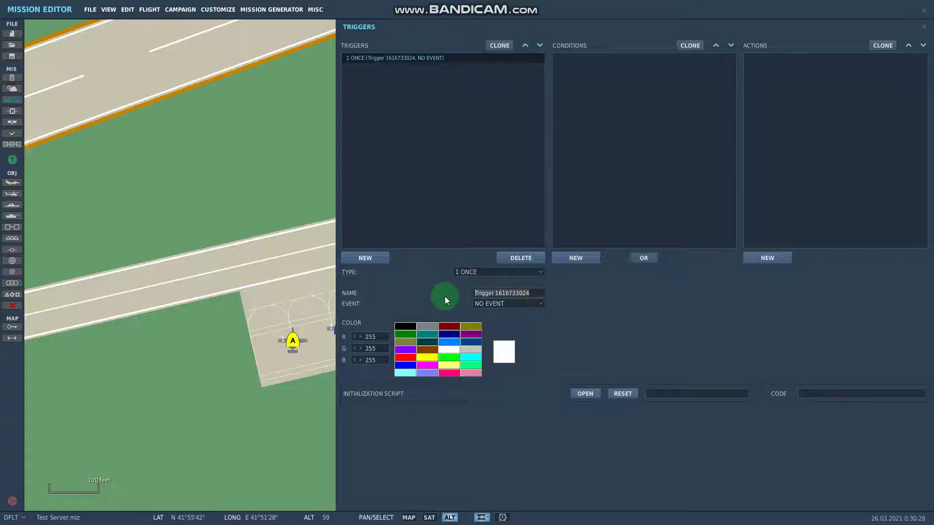
pyautogui.write('Run')
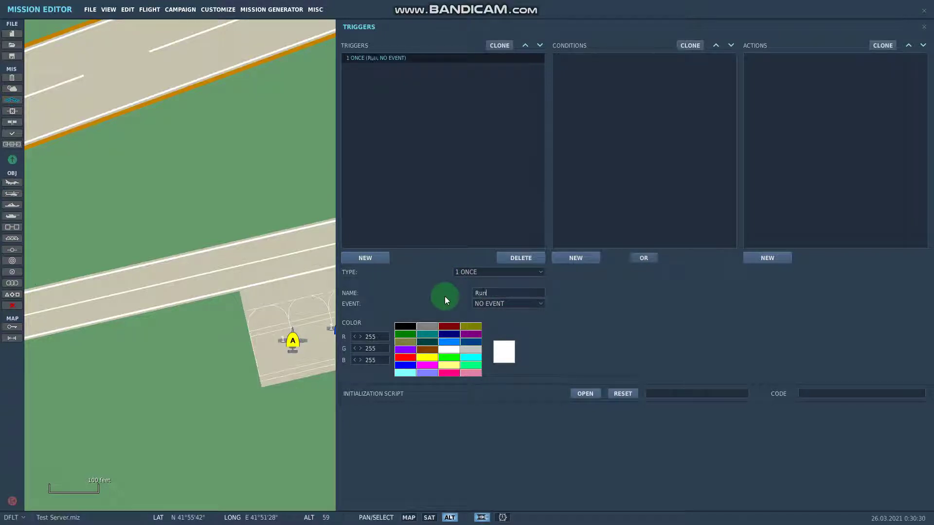
pyautogui.write(' SSB')
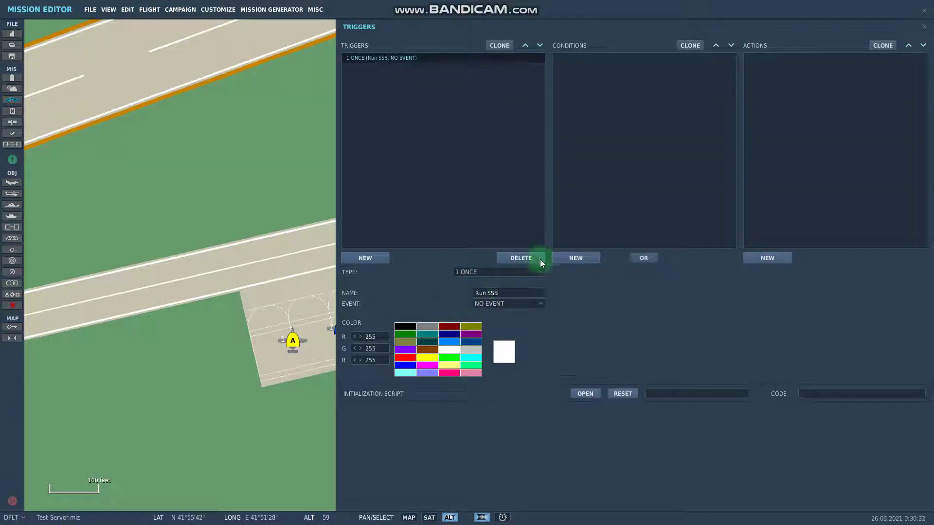
# Step: Add a TIME MORE condition of 1 second to the Run SSB trigger
pyautogui.click(582, 258)
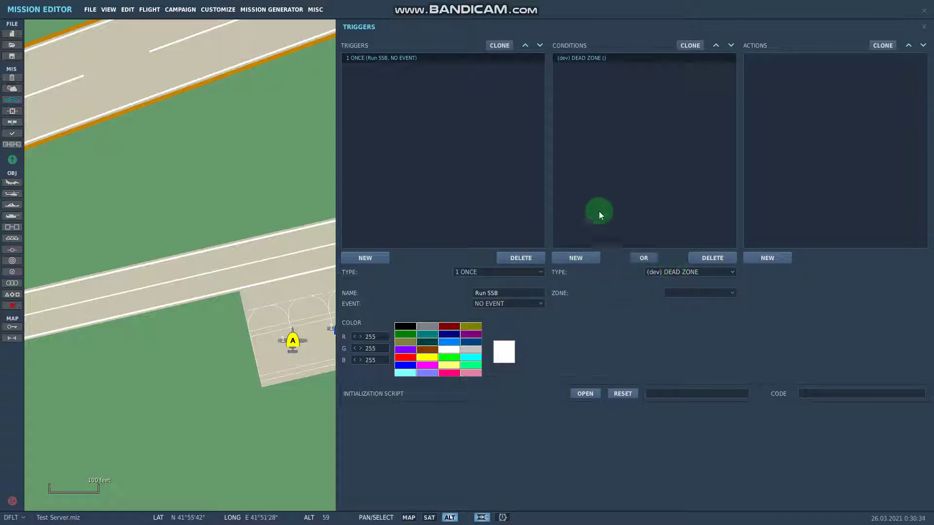
pyautogui.click(653, 276)
pyautogui.scroll(-5, 681, 317)
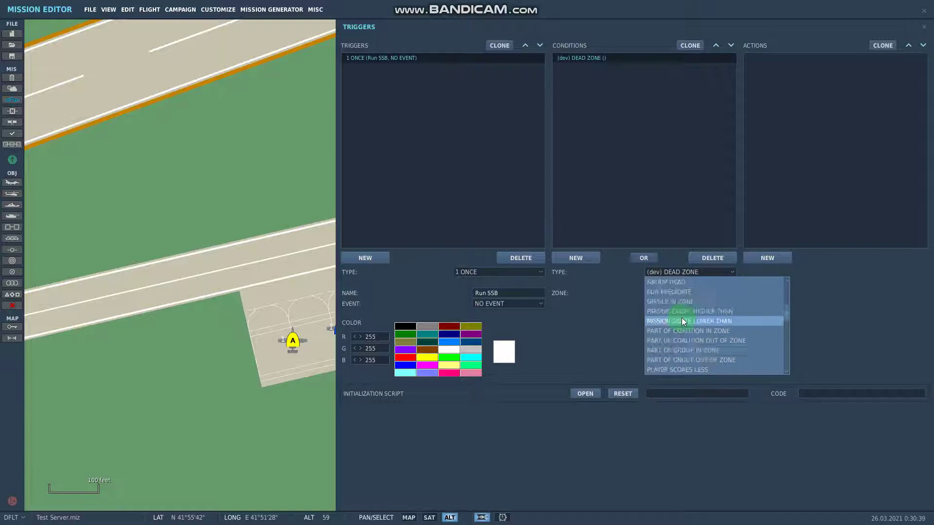
pyautogui.scroll(-4, 681, 317)
pyautogui.click(671, 312)
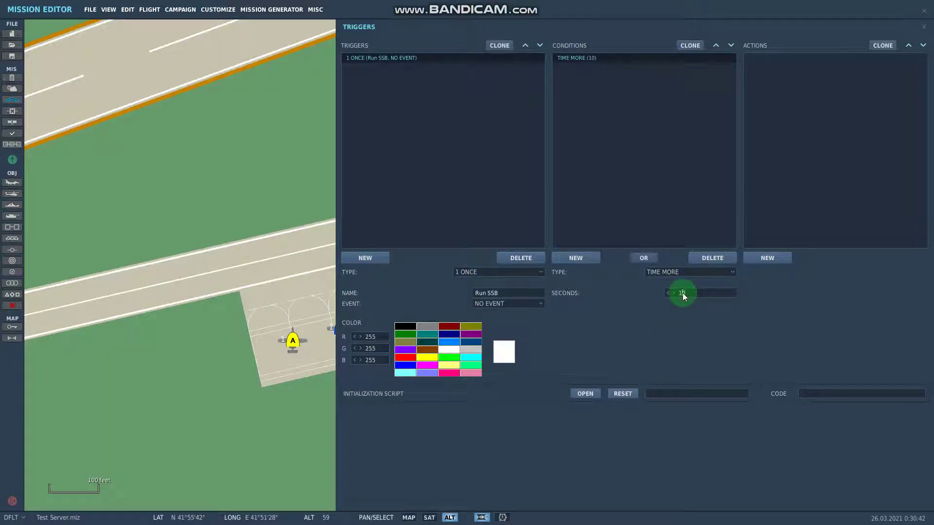
# Step: Add a DO SCRIPT action to the Run SSB trigger
pyautogui.click(762, 260)
pyautogui.click(852, 276)
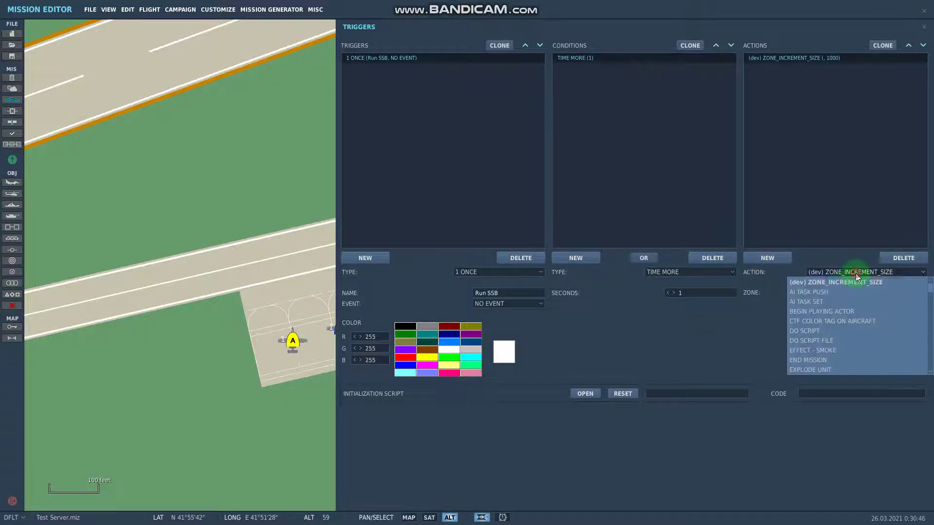
pyautogui.click(820, 332)
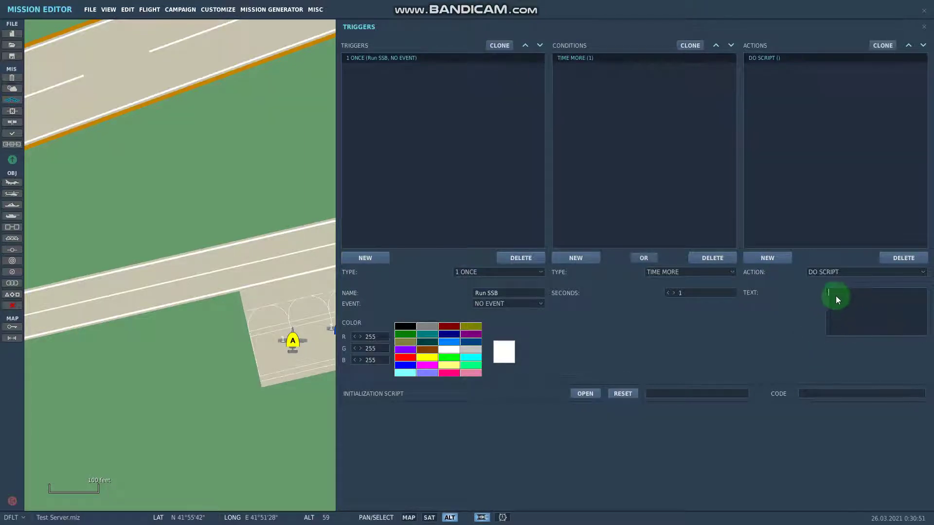
# Step: Copy the line trigger.action.setUserFlag("SSB",100) from the usage notes of SimpleSlotBlockGameGUI.lua in Notepad++
pyautogui.hotkey('alt', 'Tab')
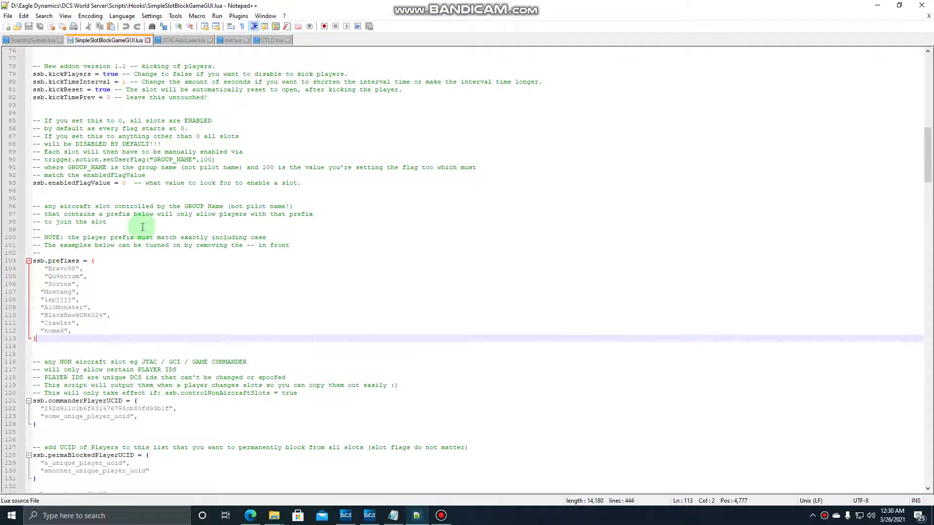
pyautogui.scroll(20, 144, 227)
pyautogui.scroll(5, 144, 227)
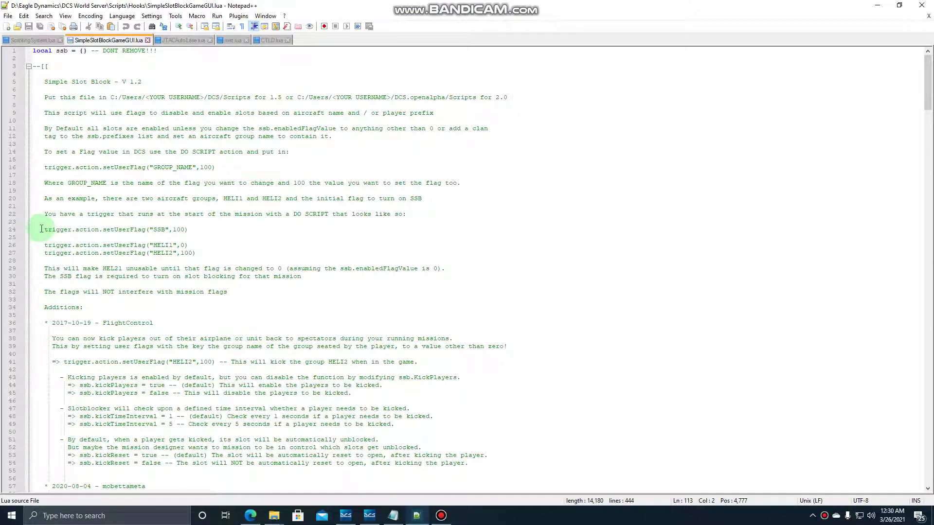
pyautogui.moveTo(40, 230); pyautogui.dragTo(193, 233)
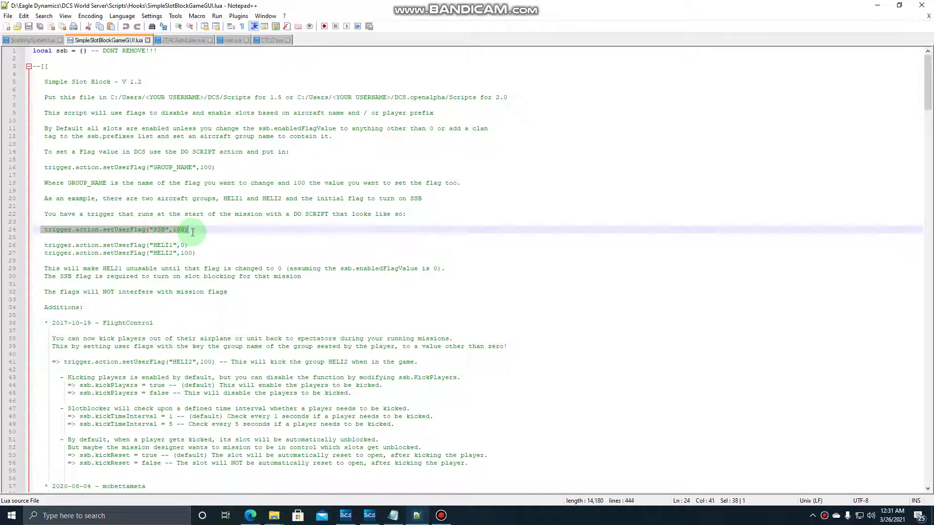
pyautogui.click(44, 229)
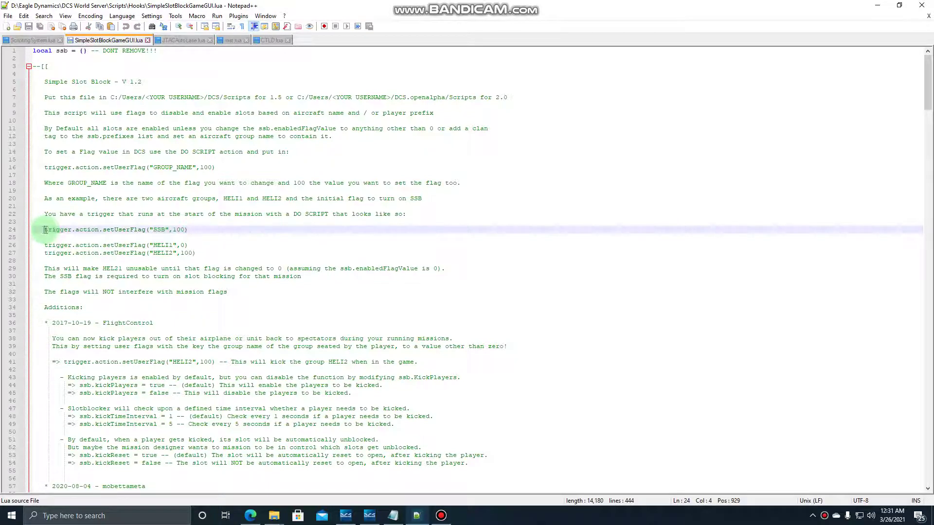
pyautogui.moveTo(44, 229); pyautogui.dragTo(195, 230)
pyautogui.hotkey('ctrl', 'c')
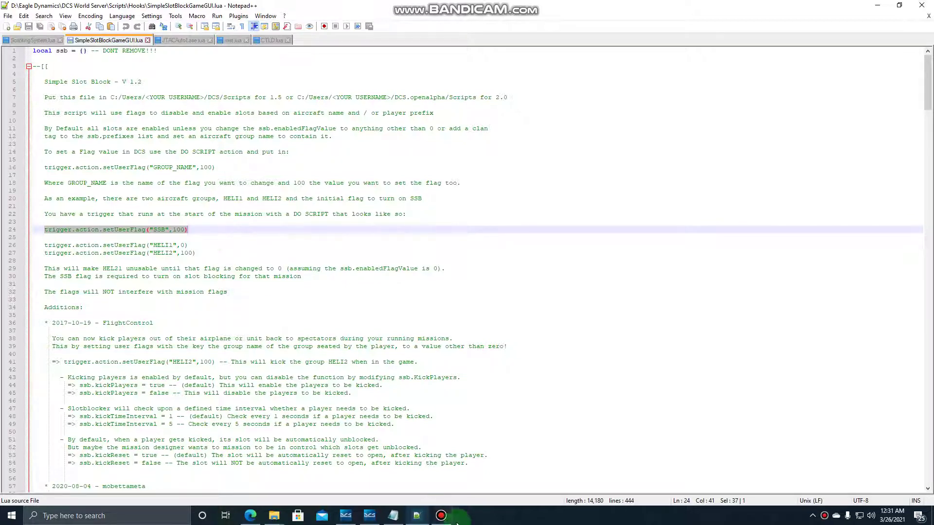
# Step: Return to the DCS Mission Editor and paste trigger.action.setUserFlag("SSB",100) as the text of the DO SCRIPT action
pyautogui.click(414, 517)
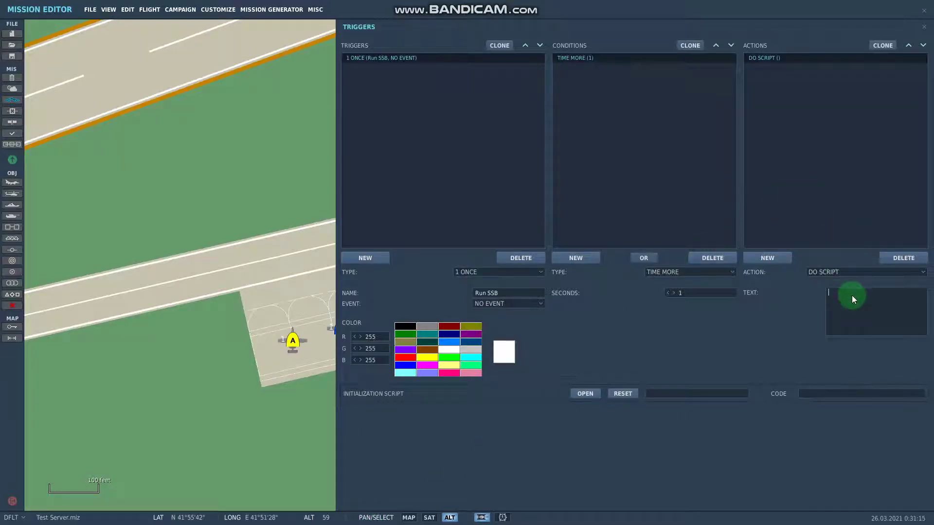
pyautogui.hotkey('ctrl', 'v')
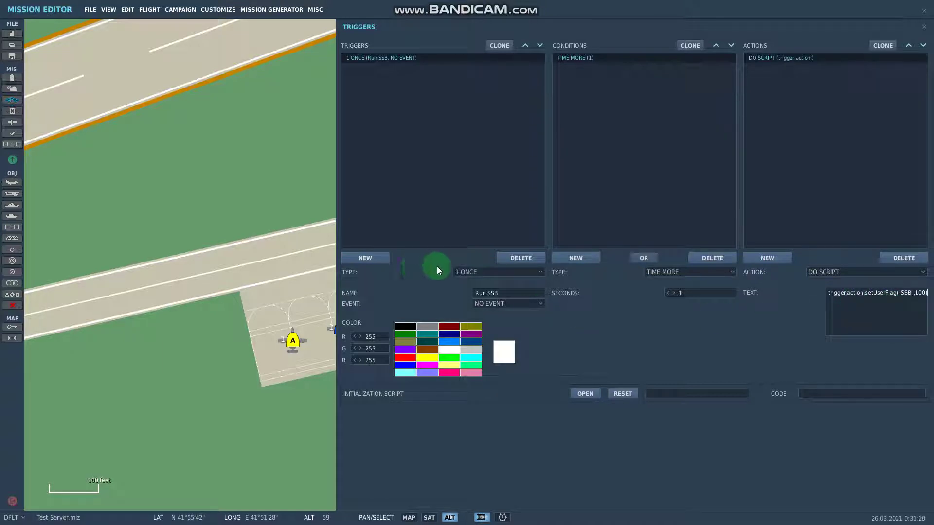
pyautogui.click(282, 234)
pyautogui.scroll(-5, 279, 270)
pyautogui.click(265, 267)
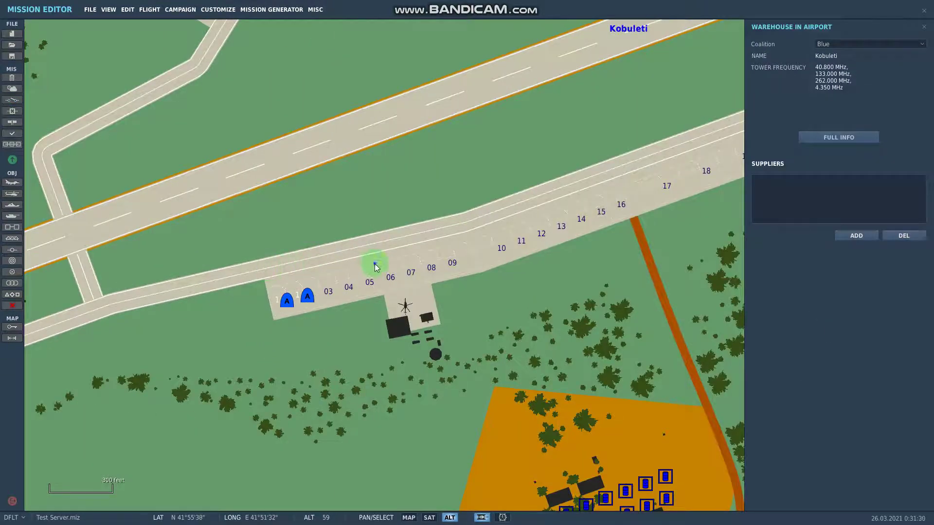
pyautogui.moveTo(375, 265); pyautogui.dragTo(340, 279)
pyautogui.scroll(-2, 345, 308)
pyautogui.scroll(-1, 344, 309)
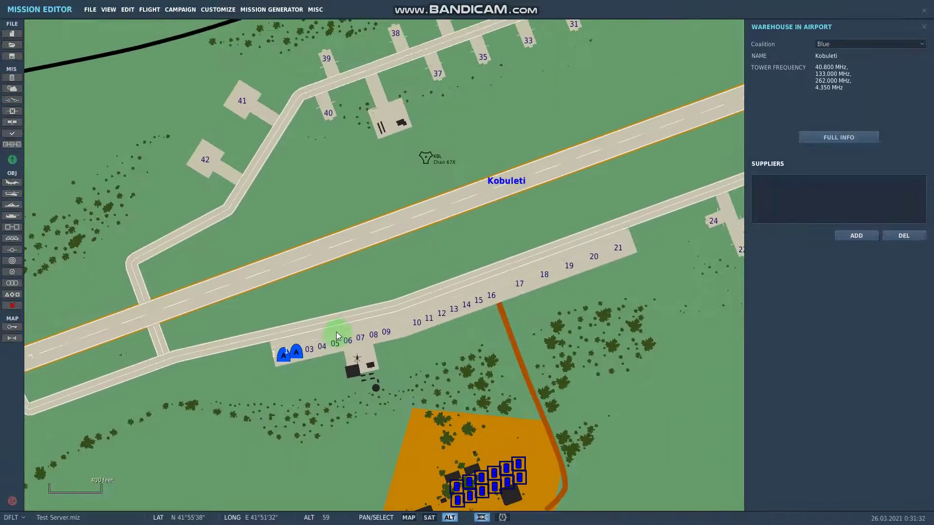
pyautogui.scroll(2, 293, 357)
pyautogui.scroll(2, 294, 357)
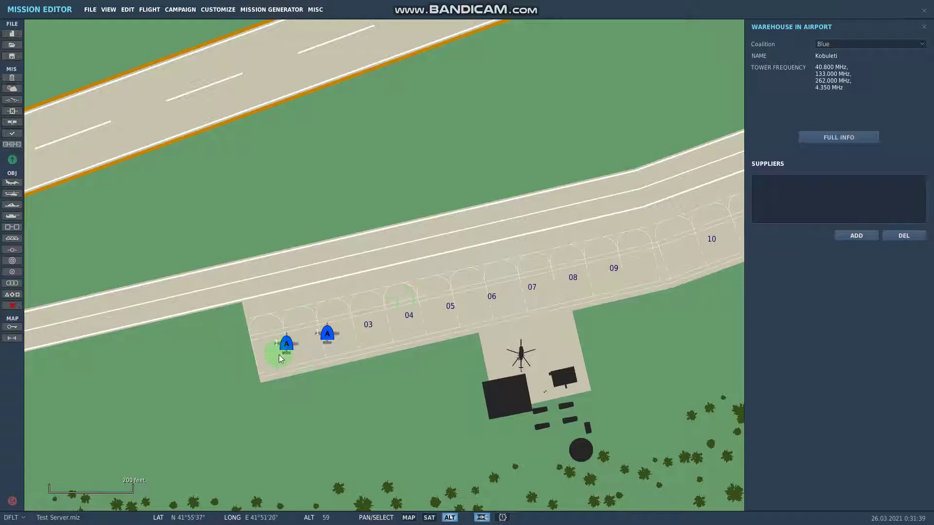
pyautogui.click(92, 11)
pyautogui.click(250, 151)
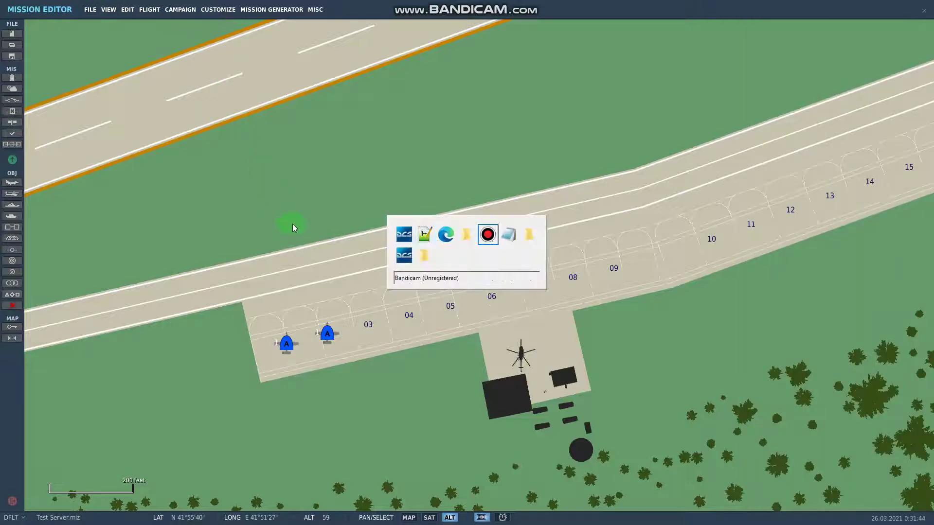
# Step: Switch to the DCS Server Dashboard in the browser and run the Test Server.miz mission
pyautogui.click(486, 234)
pyautogui.hotkey('alt', 'Tab')
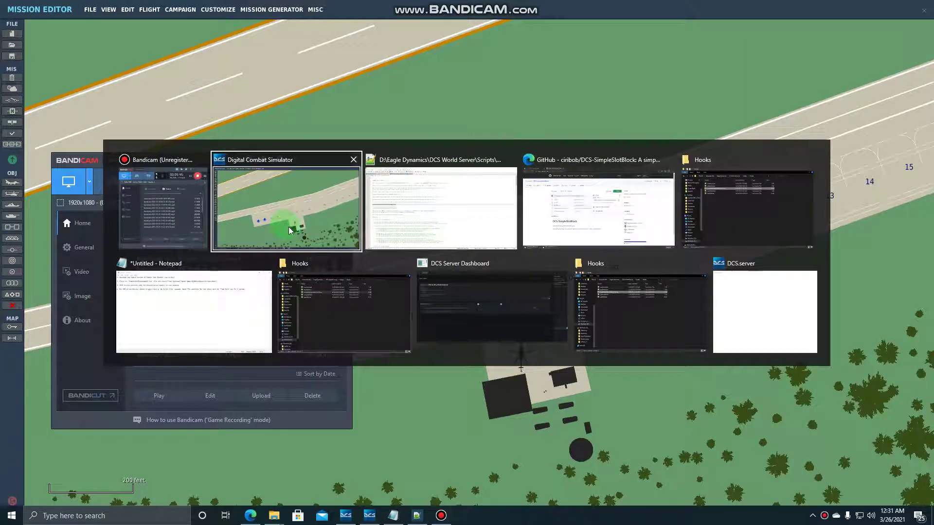
pyautogui.click(450, 316)
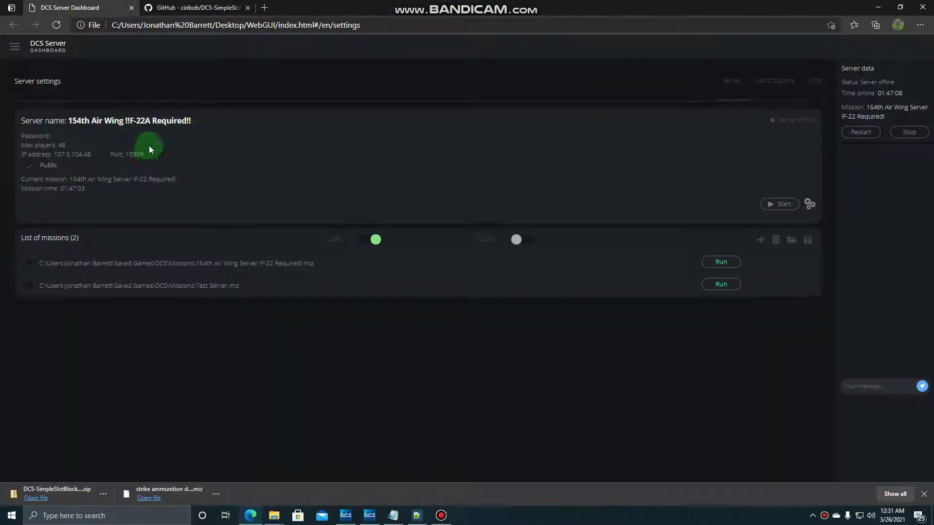
pyautogui.click(716, 284)
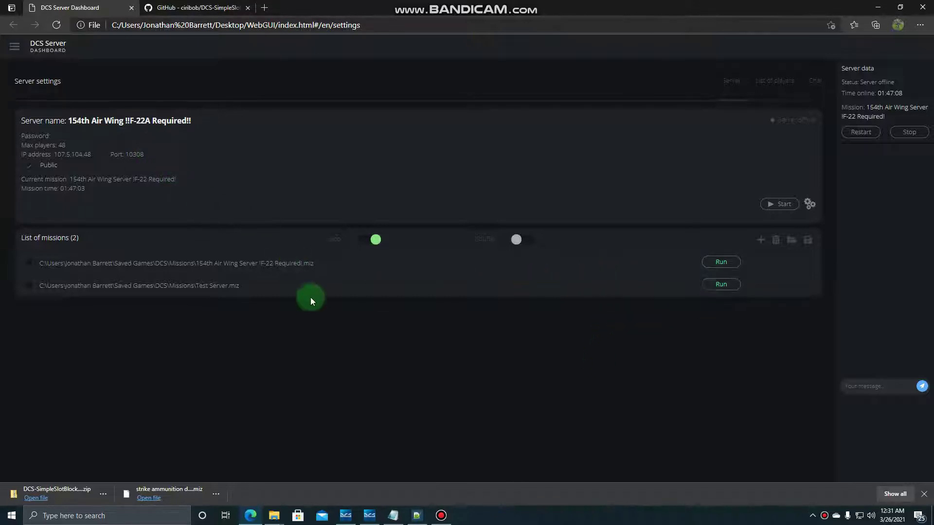
# Step: Run the Test Server.miz mission, switch to the DCS World client and join the 154th Air Wing server in multiplayer
pyautogui.click(718, 286)
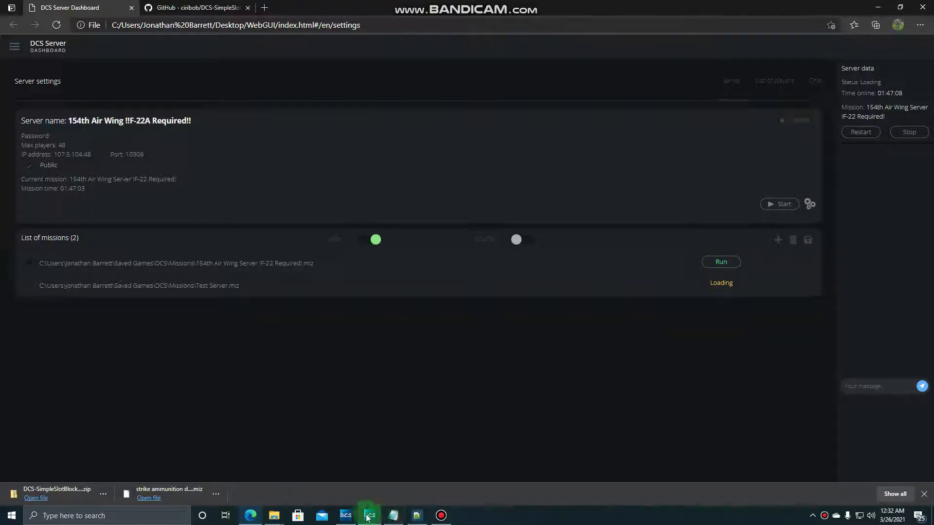
pyautogui.moveTo(369, 516)
pyautogui.click(366, 485)
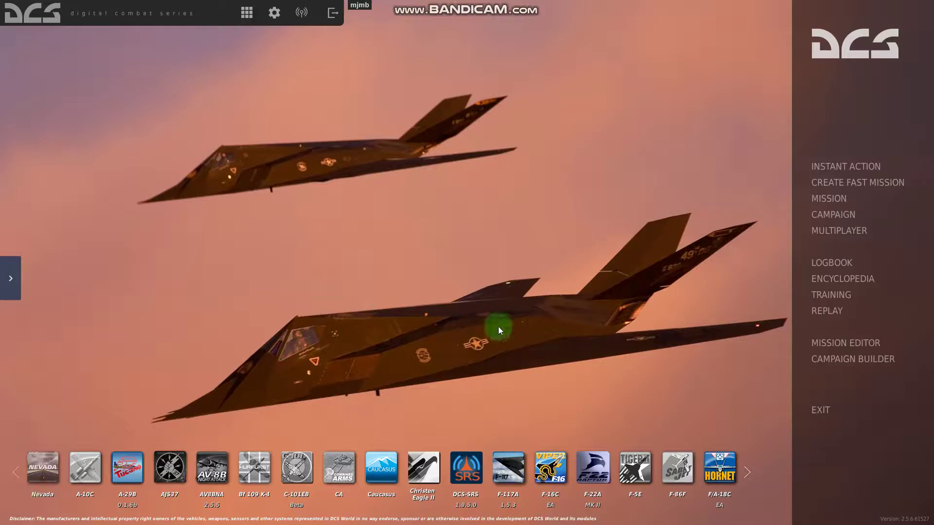
pyautogui.click(845, 233)
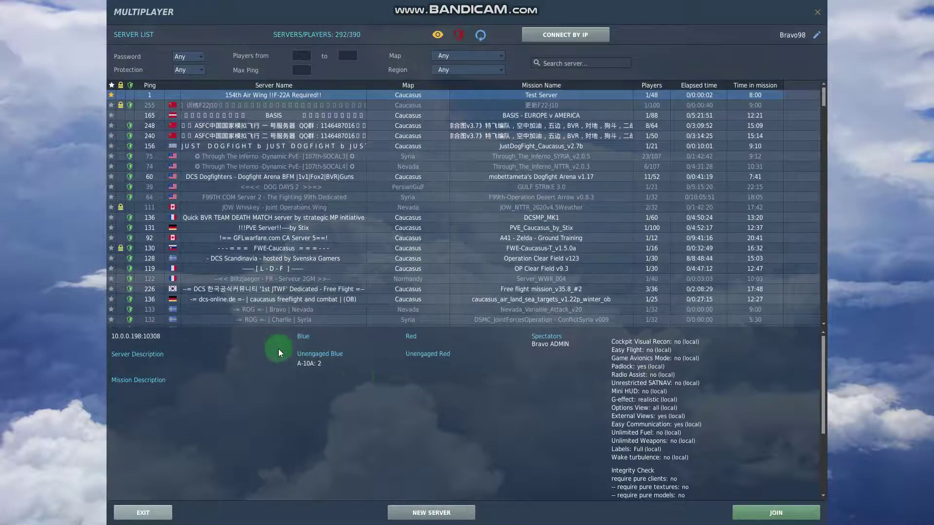
pyautogui.click(776, 511)
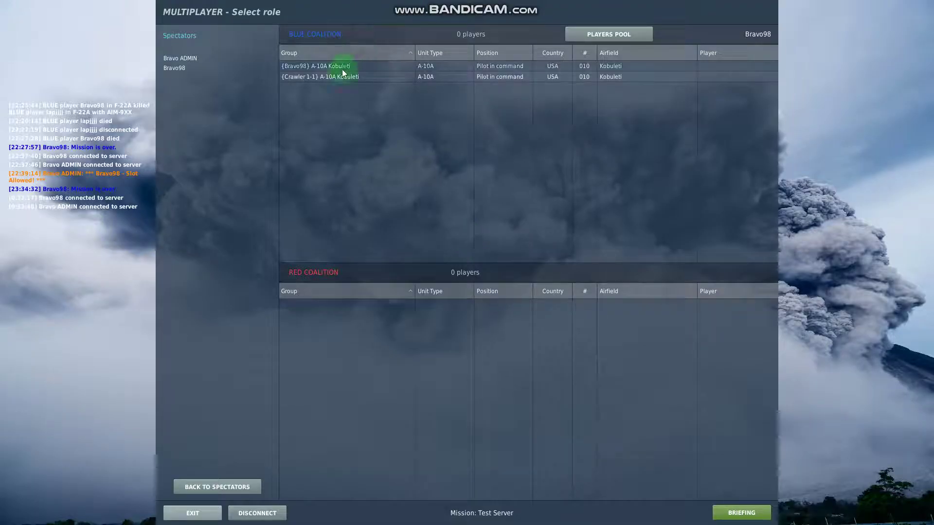
# Step: Occupy the blue A-10A Kobuleti slot prefixed with the player's own name and fly it from the briefing
pyautogui.click(357, 68)
pyautogui.doubleClick(351, 65)
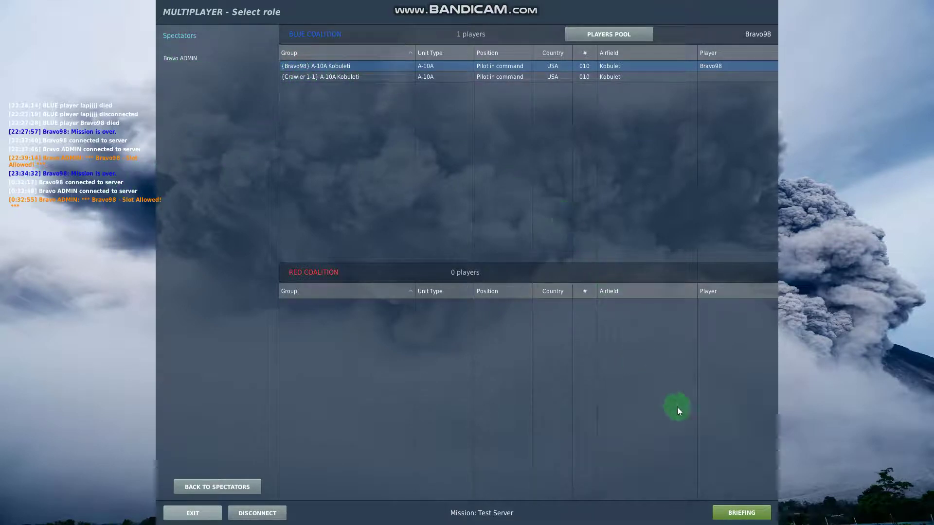
pyautogui.click(736, 514)
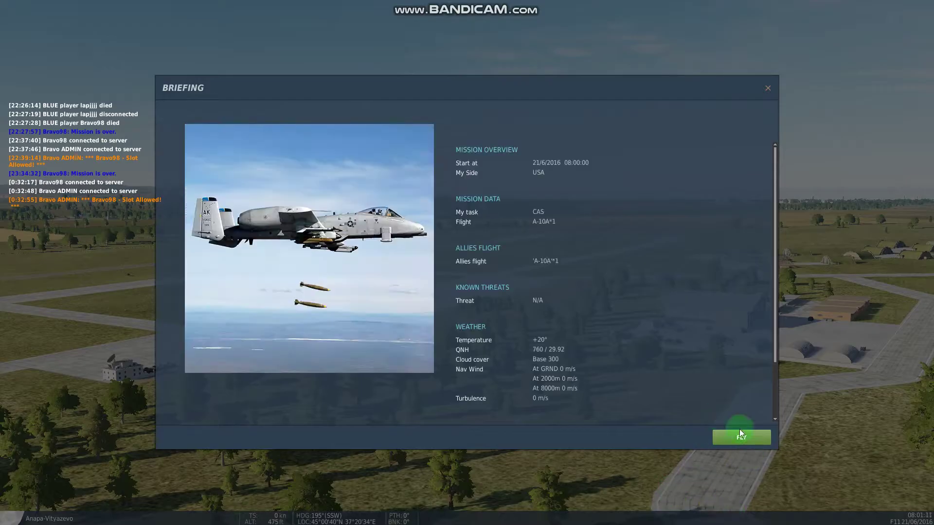
pyautogui.click(741, 437)
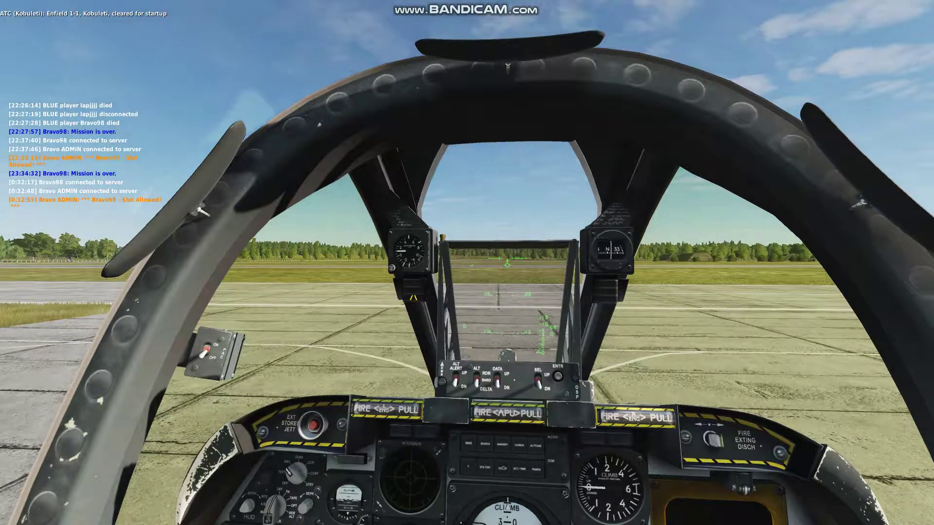
# Step: Leave the cockpit for role selection and try repeatedly to occupy the {Crawler 1-1} A-10A Kobuleti slot
pyautogui.press('Escape')
pyautogui.click(481, 268)
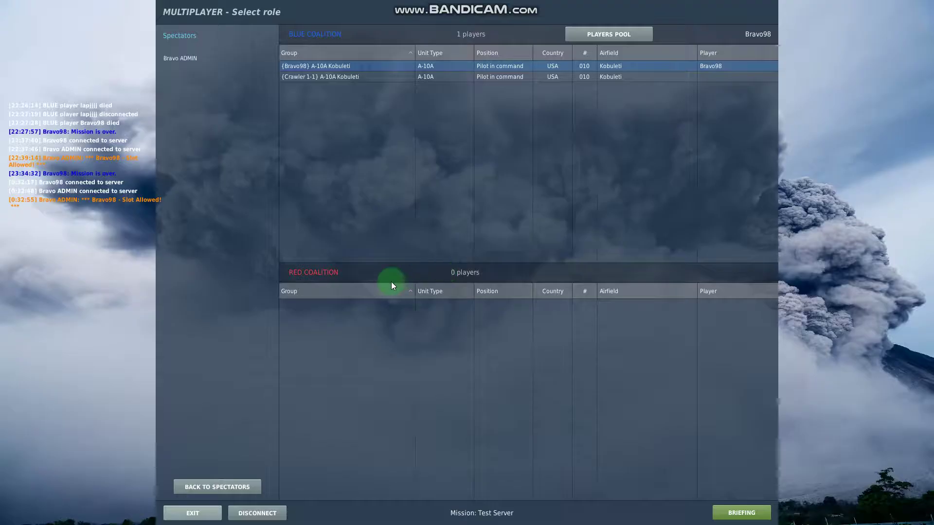
pyautogui.click(485, 76)
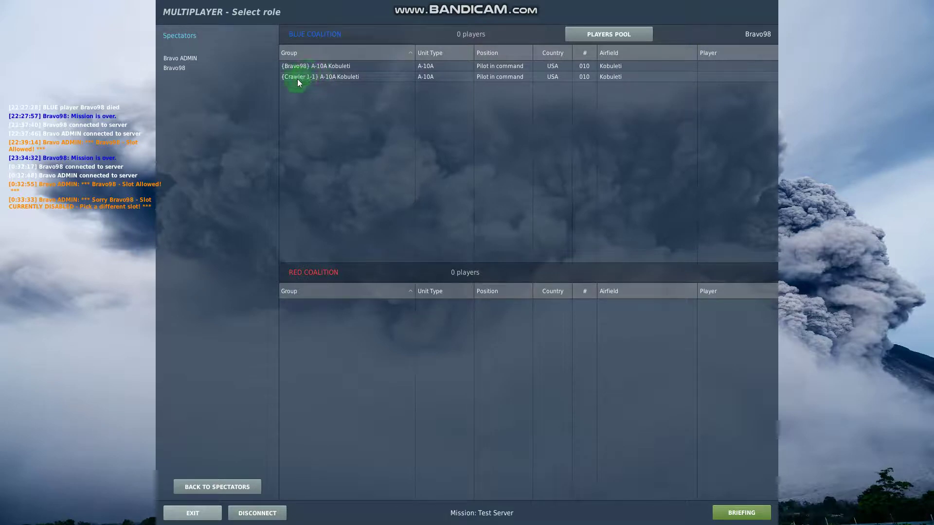
pyautogui.doubleClick(351, 77)
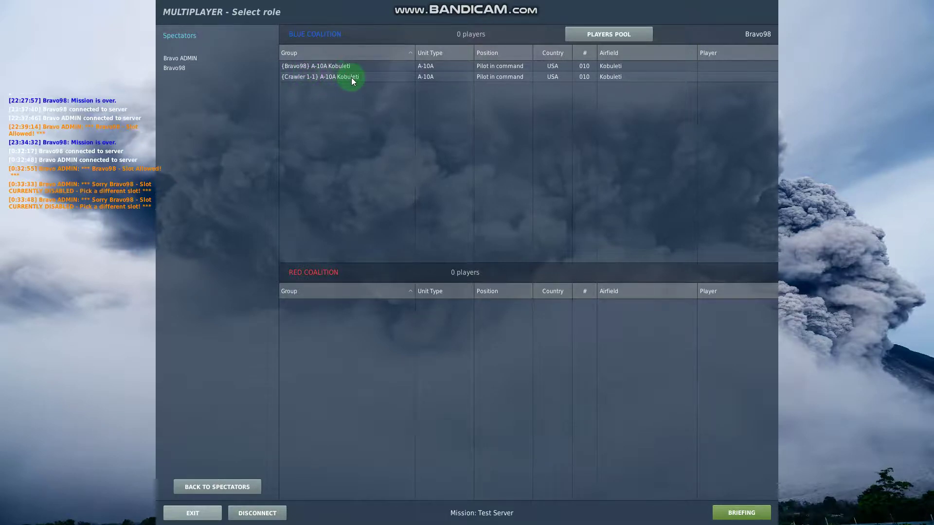
pyautogui.doubleClick(351, 77)
pyautogui.doubleClick(351, 77)
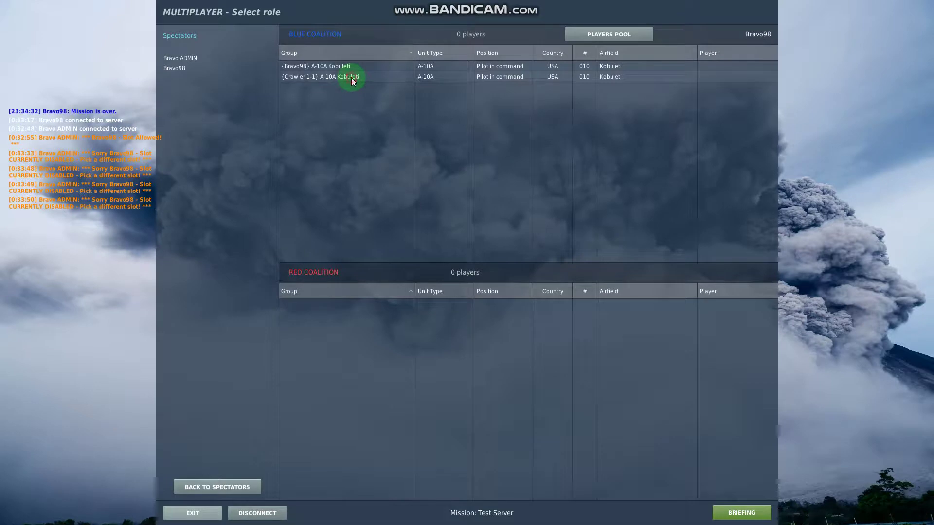
# Step: Reoccupy the A-10A Kobuleti slot whose prefix matches the player's own name
pyautogui.doubleClick(656, 65)
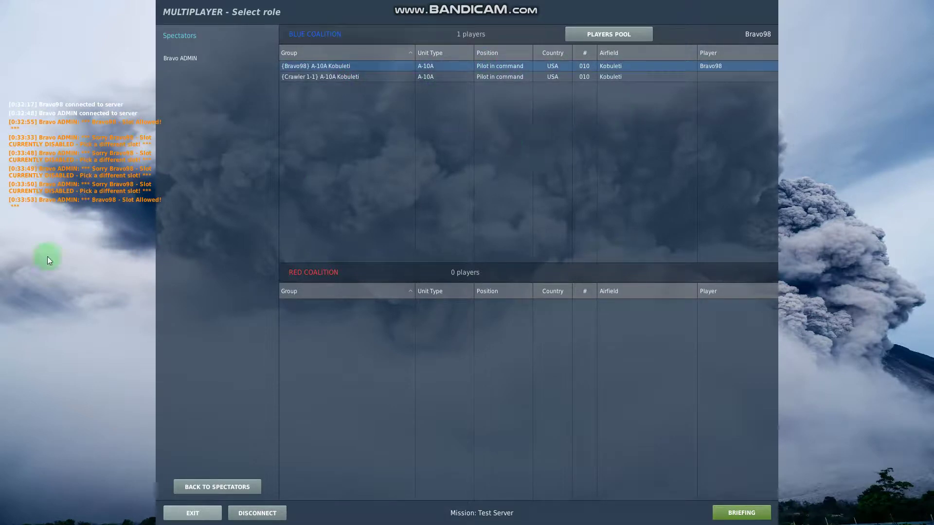
pyautogui.click(289, 68)
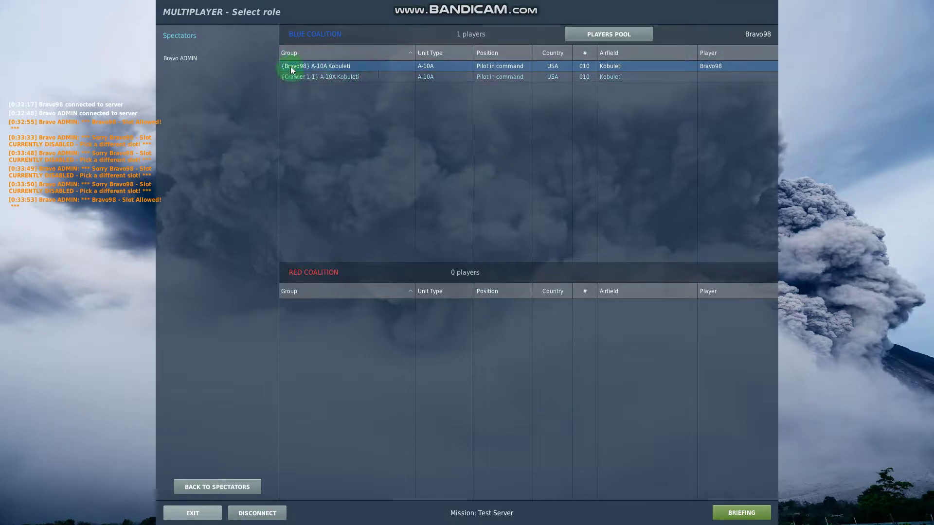
pyautogui.click(292, 65)
pyautogui.hotkey('alt', 'Tab')
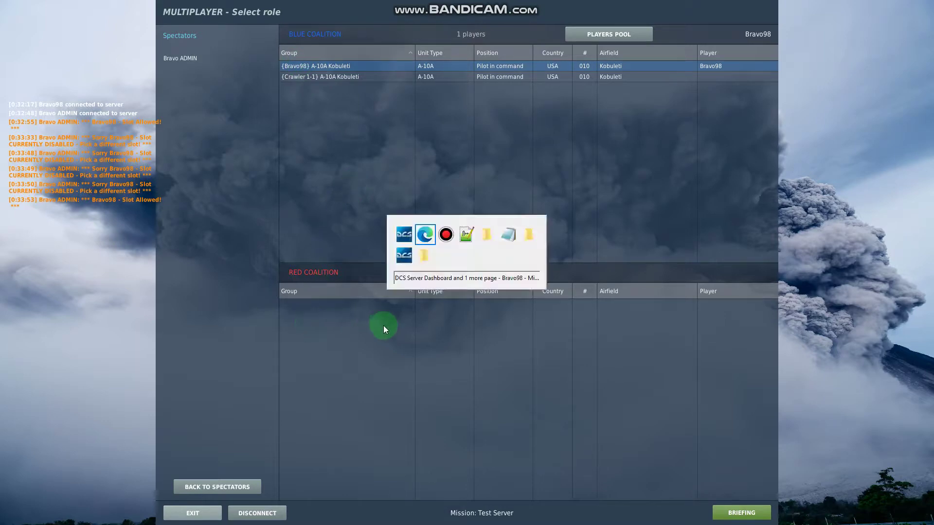
pyautogui.hotkey('alt', 'Tab')
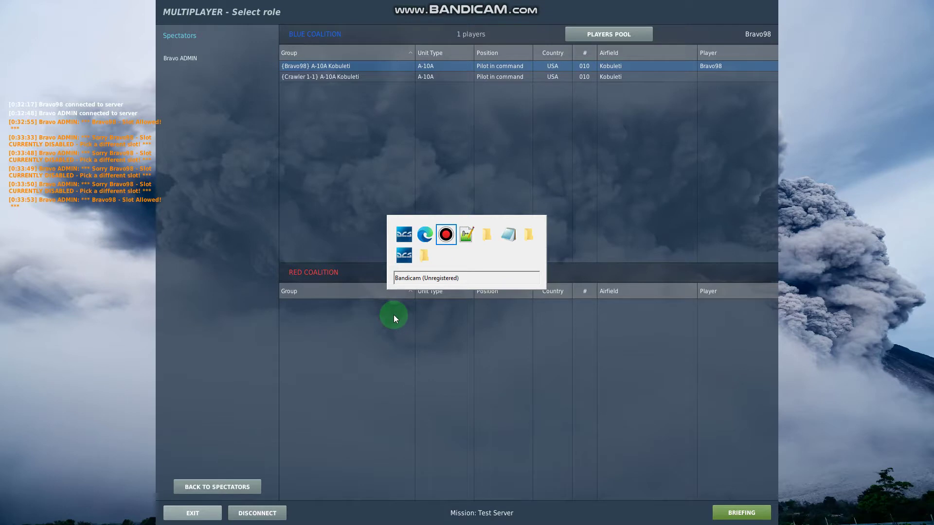